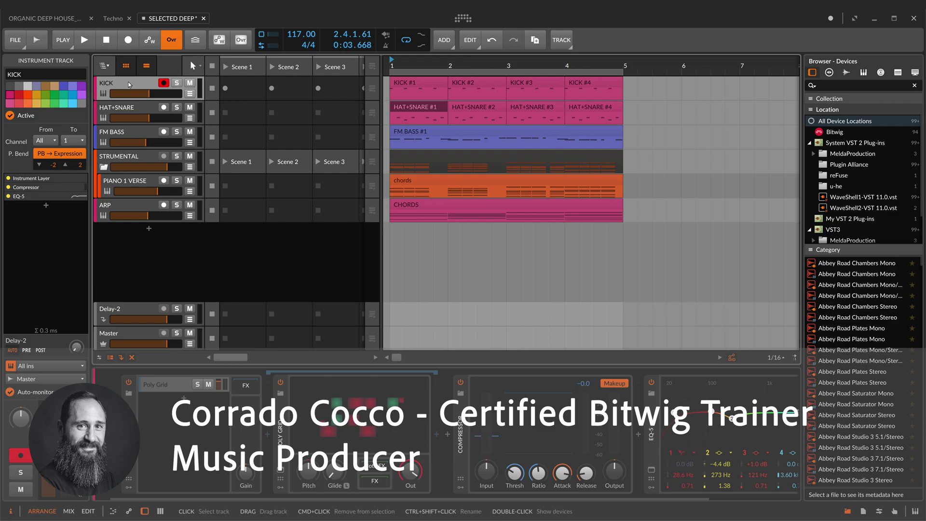
# Inspect the devices on the HAT+SNARE, FM BASS and ARP tracks.
pyautogui.click(121, 109)
pyautogui.click(118, 134)
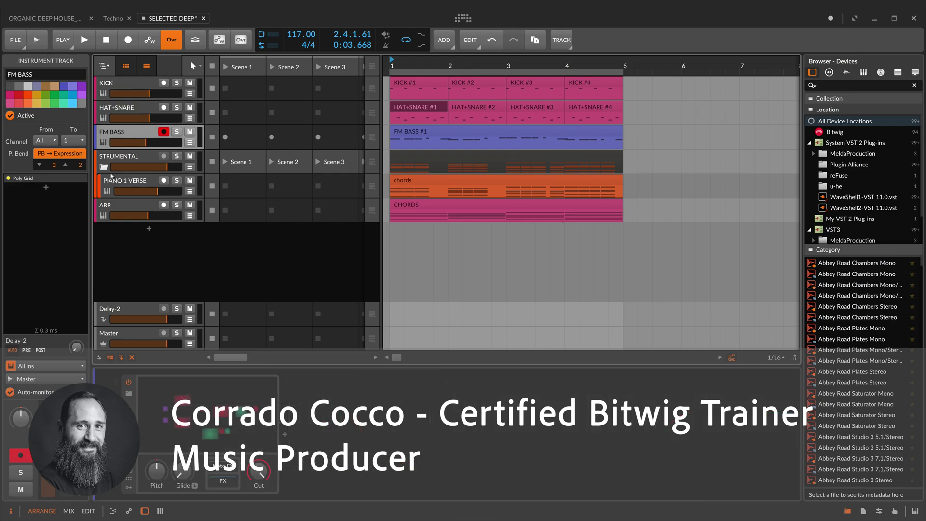
pyautogui.click(122, 206)
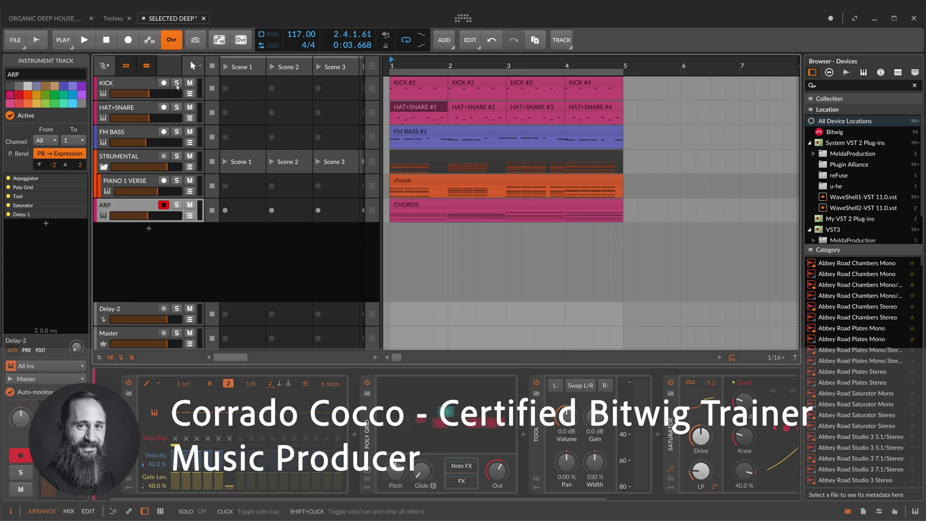
# Play the song from the start with HAT+SNARE, FM BASS, STRUMENTAL and ARP soloed.
pyautogui.press('space')
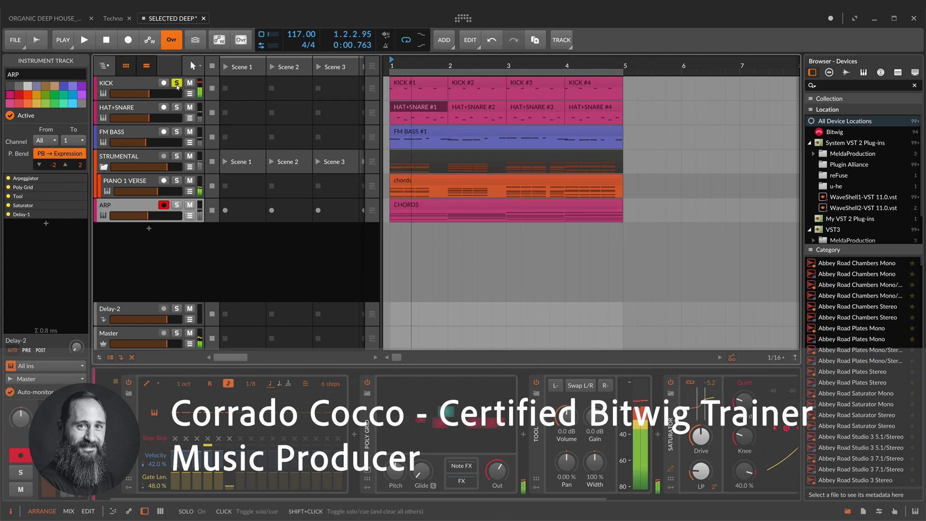
pyautogui.click(176, 107)
pyautogui.click(177, 132)
pyautogui.press('space')
pyautogui.press('space')
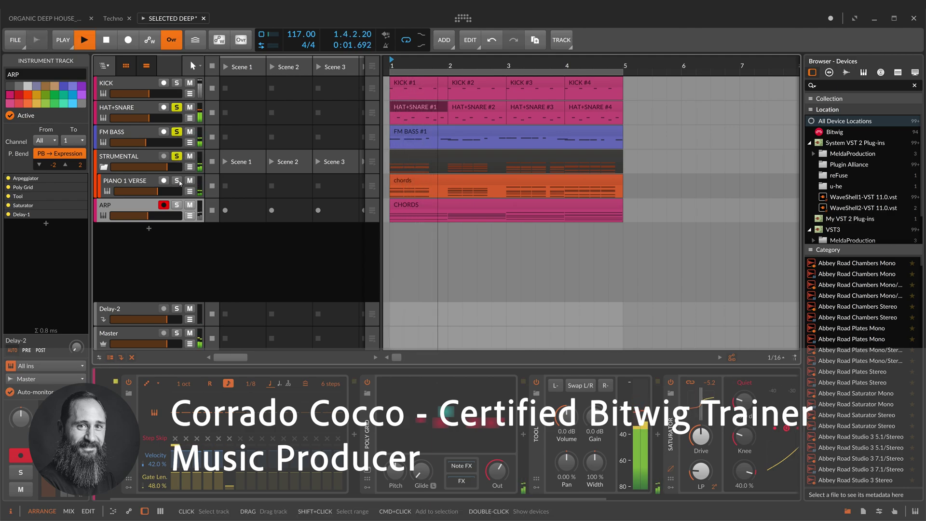
pyautogui.click(177, 157)
pyautogui.press('space')
pyautogui.press('s')
pyautogui.press('space')
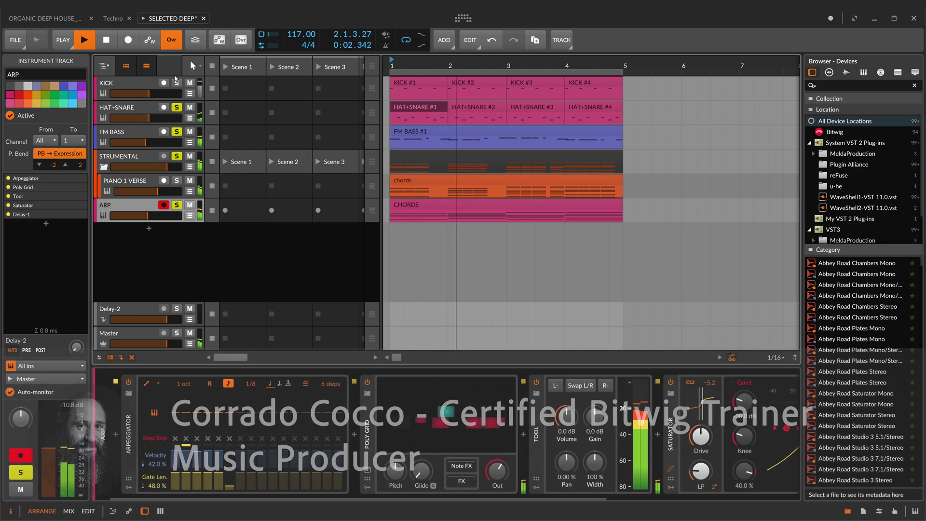
pyautogui.press('space')
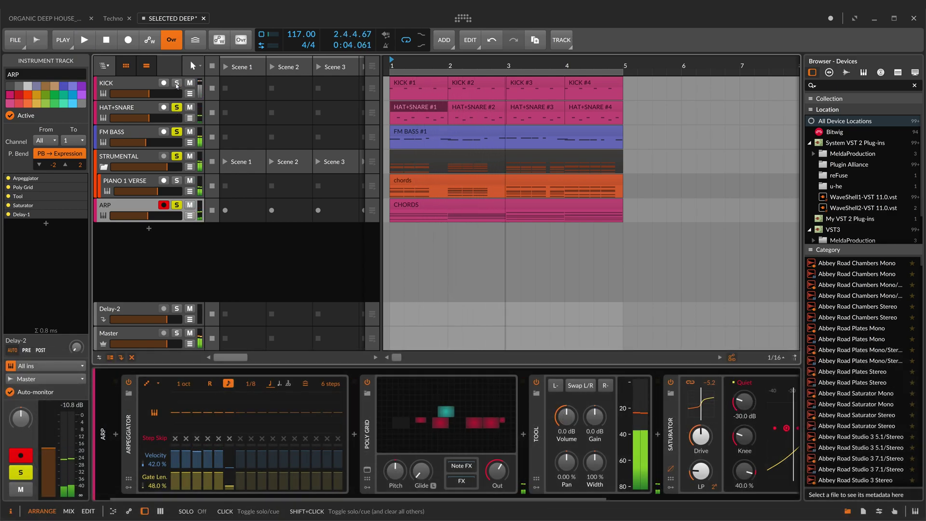
# Unsolo HAT+SNARE, FM BASS, STRUMENTAL and ARP, then select the KICK track.
pyautogui.click(176, 108)
pyautogui.click(177, 131)
pyautogui.click(176, 156)
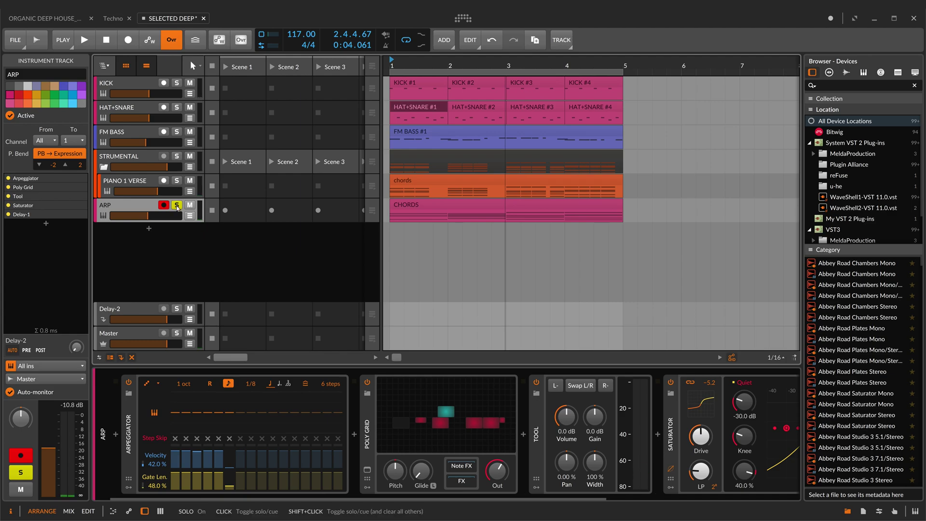
pyautogui.click(177, 205)
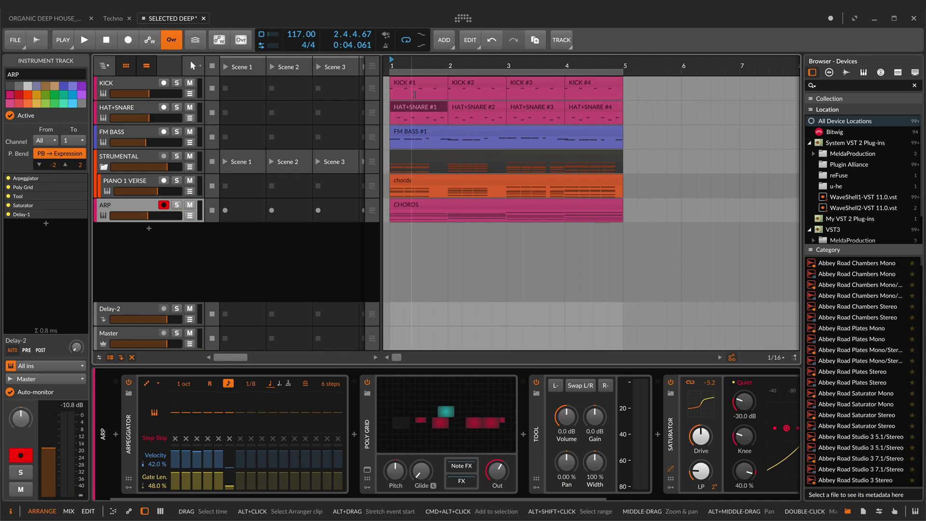
pyautogui.click(127, 86)
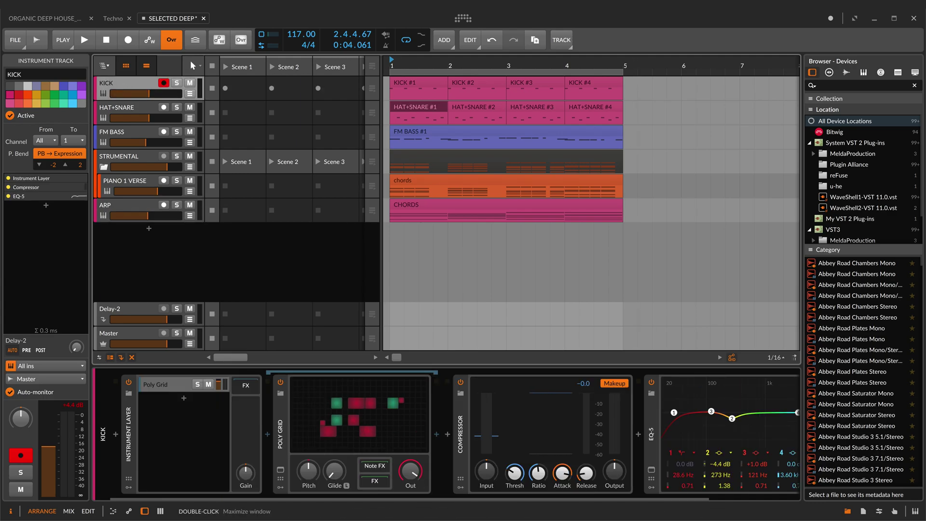
# Open Export Audio, limit the range to the Loop Region and keep 16-bit depth.
pyautogui.click(12, 42)
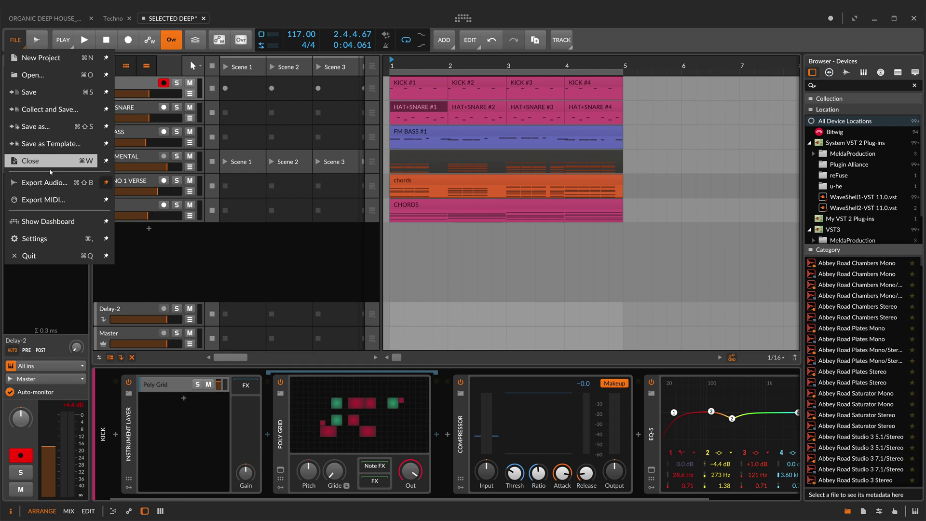
pyautogui.click(39, 185)
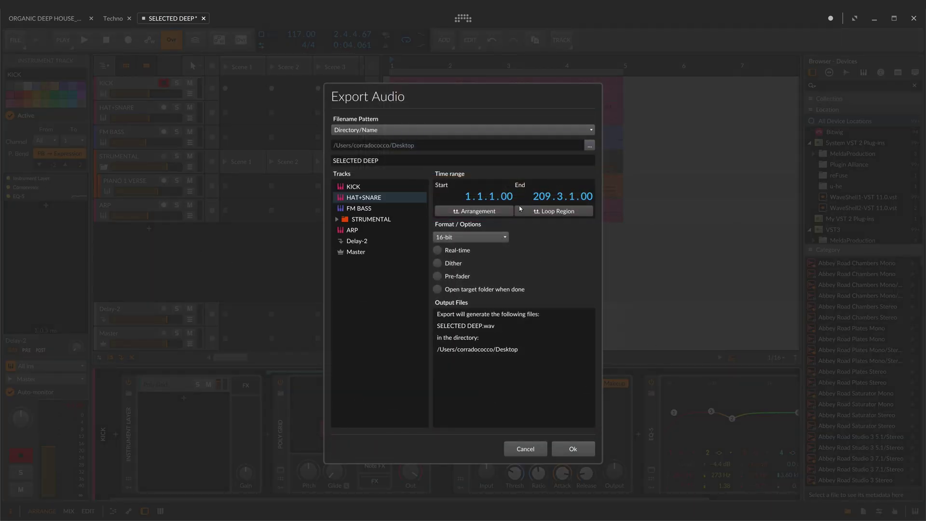
pyautogui.click(535, 211)
pyautogui.click(475, 237)
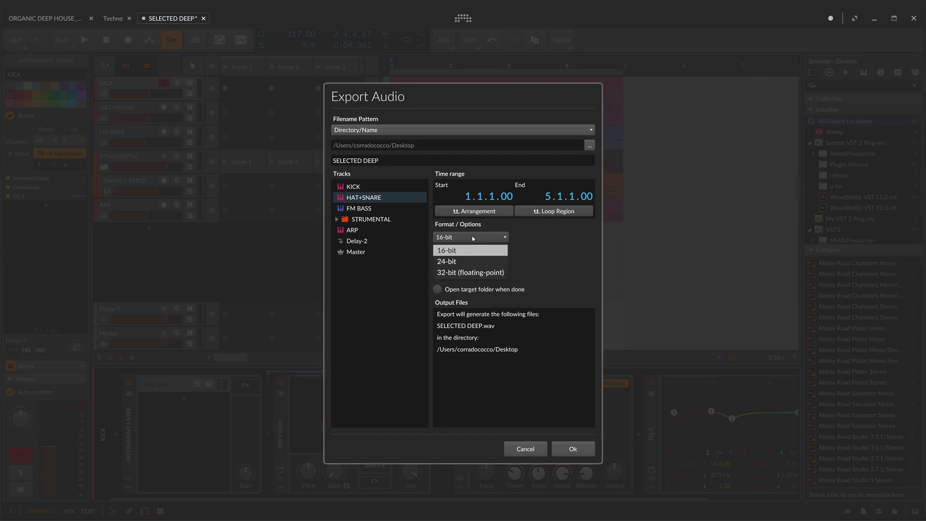
pyautogui.click(479, 238)
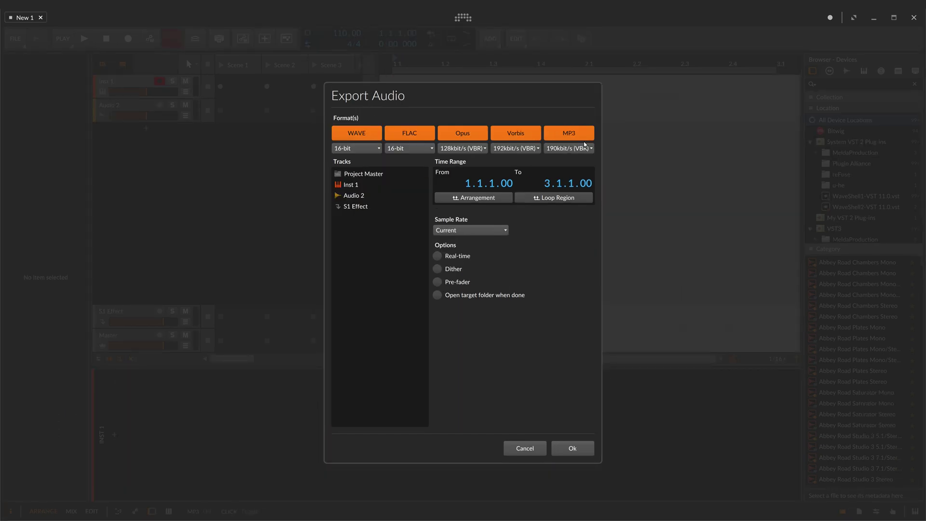
# Keep MP3 at 190kbit/s (VBR) and turn off WAVE, FLAC, Opus and Vorbis.
pyautogui.click(585, 151)
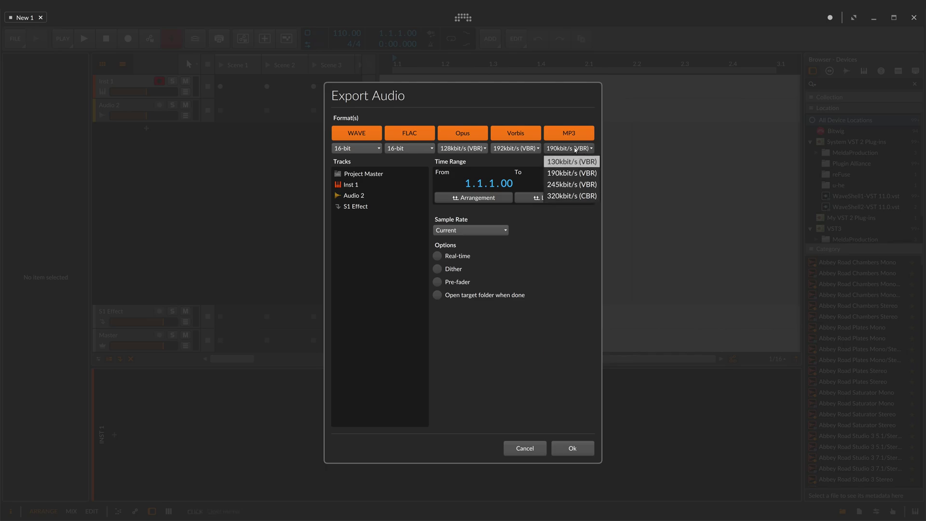
pyautogui.click(573, 135)
pyautogui.click(350, 134)
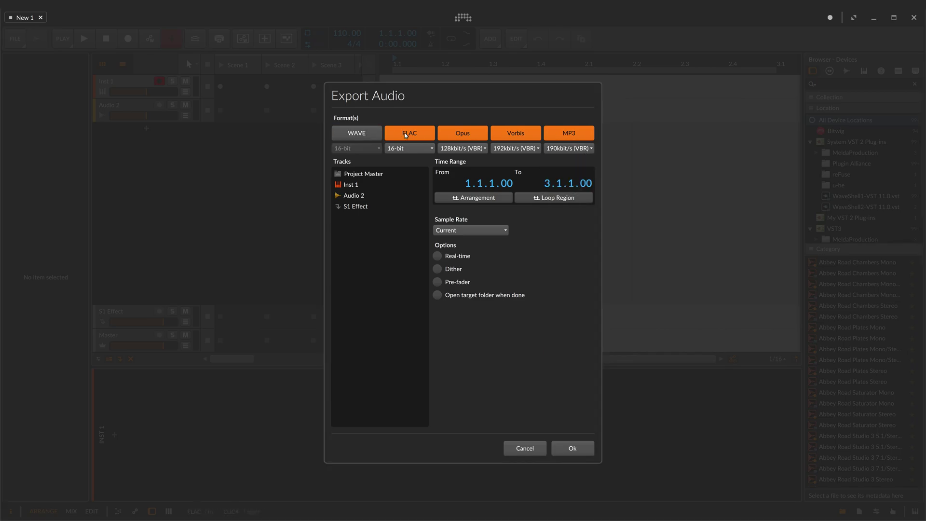
pyautogui.click(409, 134)
pyautogui.click(467, 134)
pyautogui.click(516, 134)
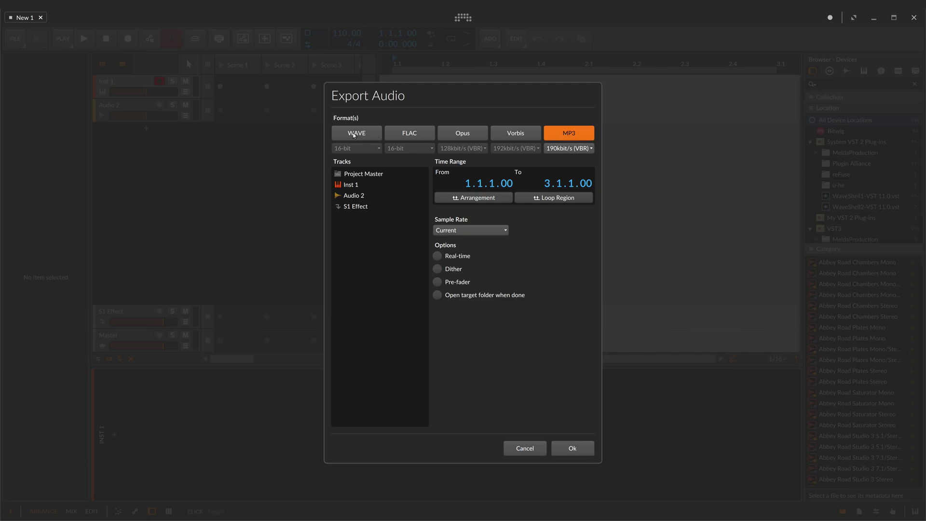
# Switch the output to WAVE only and pick KICK, HAT+SNARE, FM BASS, then STRUMENTAL in Tracks.
pyautogui.click(354, 136)
pyautogui.click(572, 135)
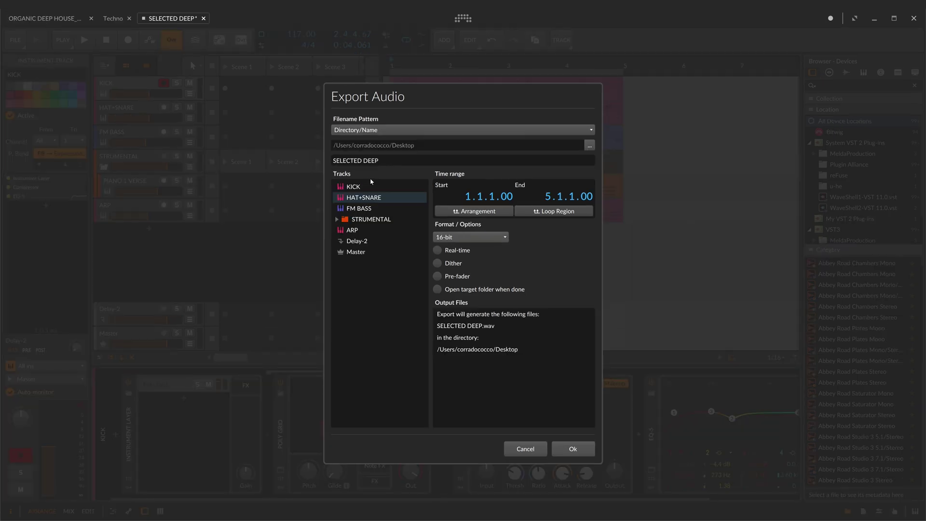
pyautogui.click(366, 186)
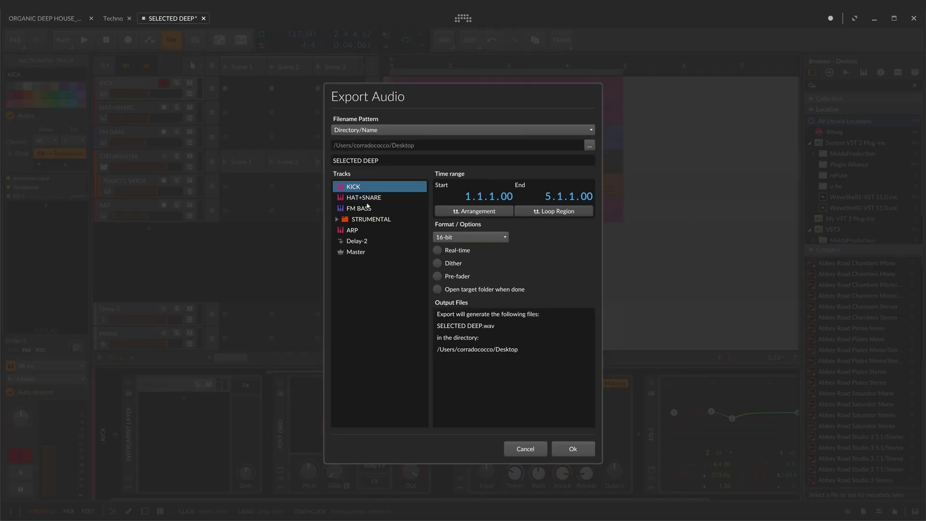
pyautogui.click(369, 197)
pyautogui.click(372, 213)
pyautogui.click(374, 219)
# Expand and collapse STRUMENTAL, then reselect KICK, HAT+SNARE and FM BASS, ending on KICK.
pyautogui.doubleClick(376, 219)
pyautogui.doubleClick(386, 220)
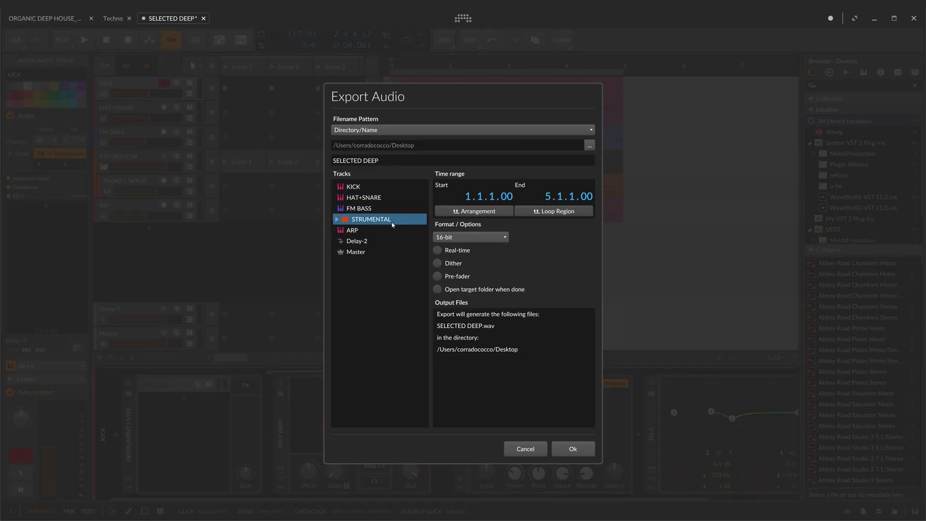
pyautogui.click(373, 191)
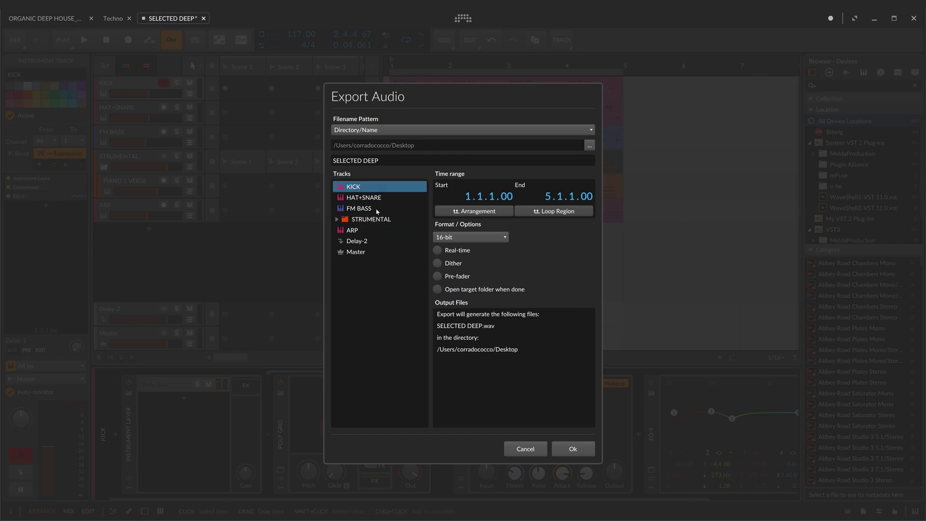
pyautogui.click(374, 199)
pyautogui.click(373, 211)
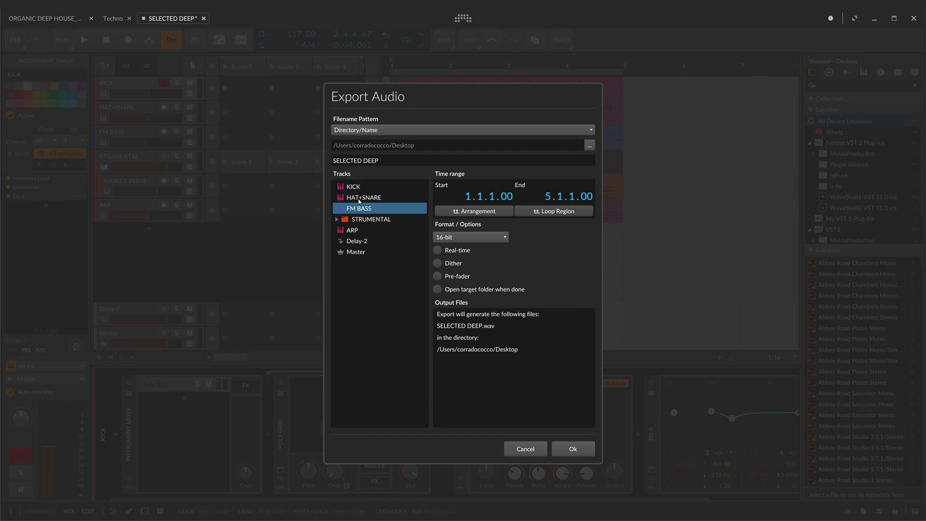
pyautogui.click(359, 189)
pyautogui.click(358, 199)
pyautogui.click(359, 189)
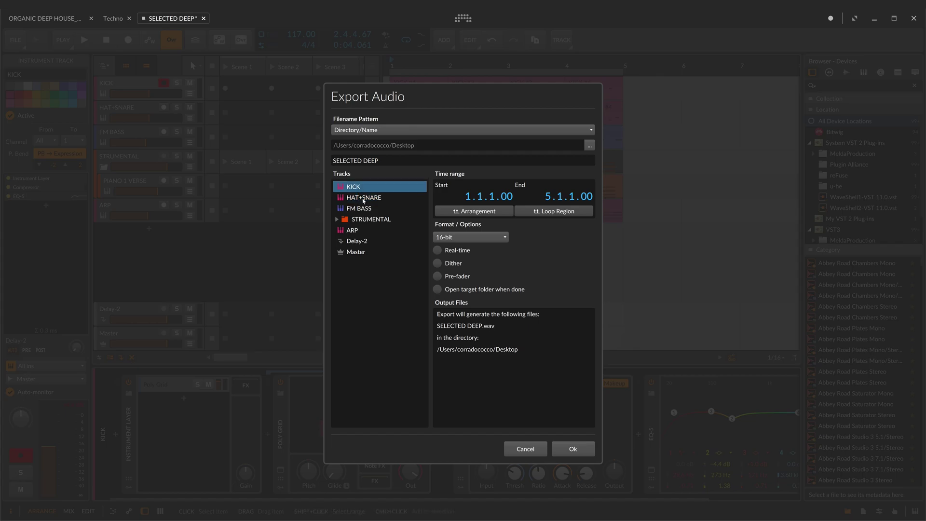
# Cancel the export, then group KICK and HAT+SNARE into a group track named DRUM.
pyautogui.click(522, 444)
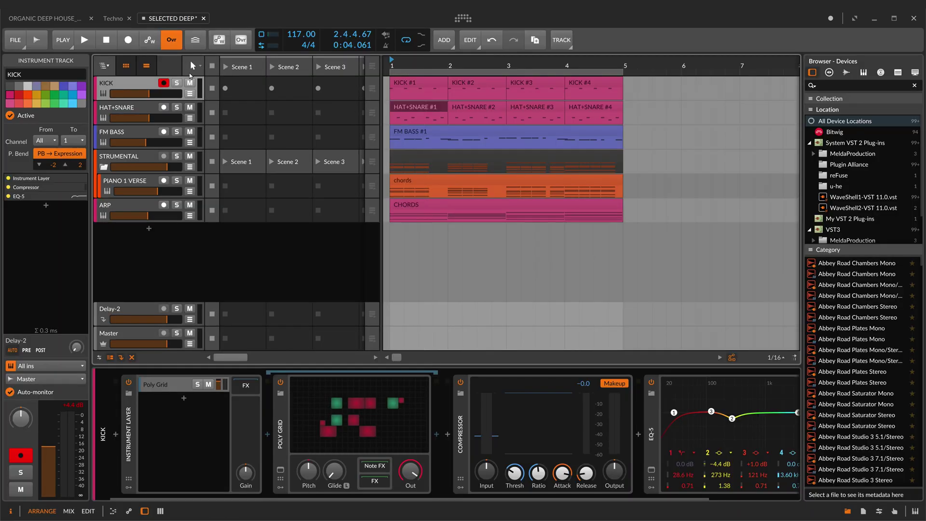
pyautogui.keyDown('shift'); pyautogui.click(347, 122); pyautogui.keyUp('shift')
pyautogui.hotkey('ctrl', 'g')
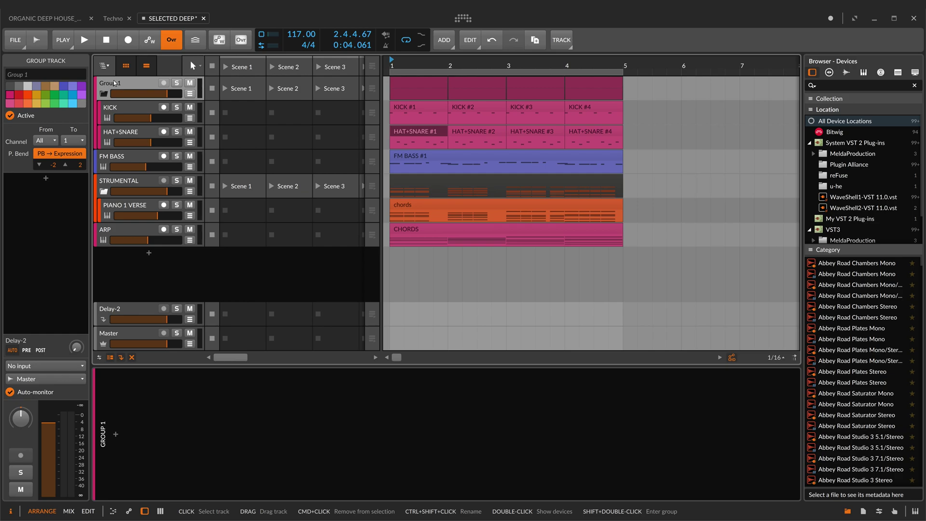
pyautogui.click(44, 75)
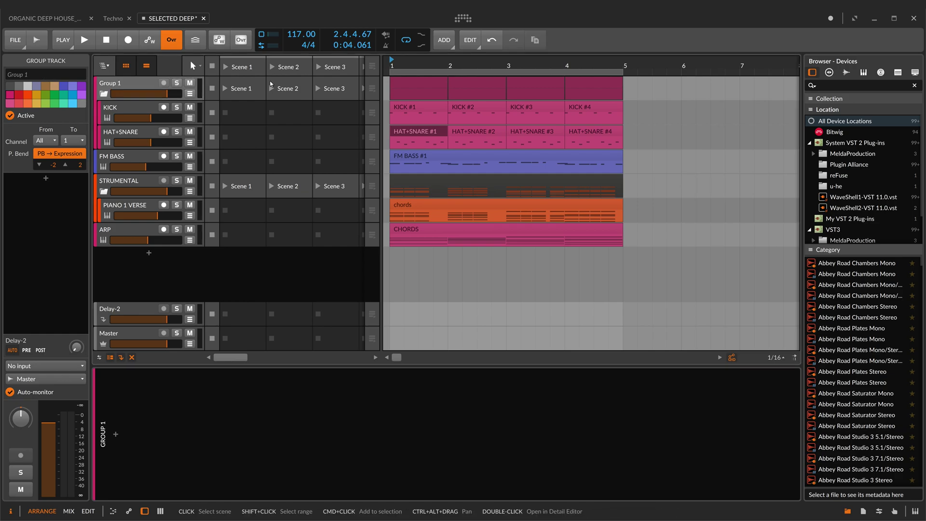
pyautogui.write('DRUM')
pyautogui.press('Return')
# Reopen Export Audio, expand the DRUM group and leave only HAT+SNARE selected.
pyautogui.click(18, 40)
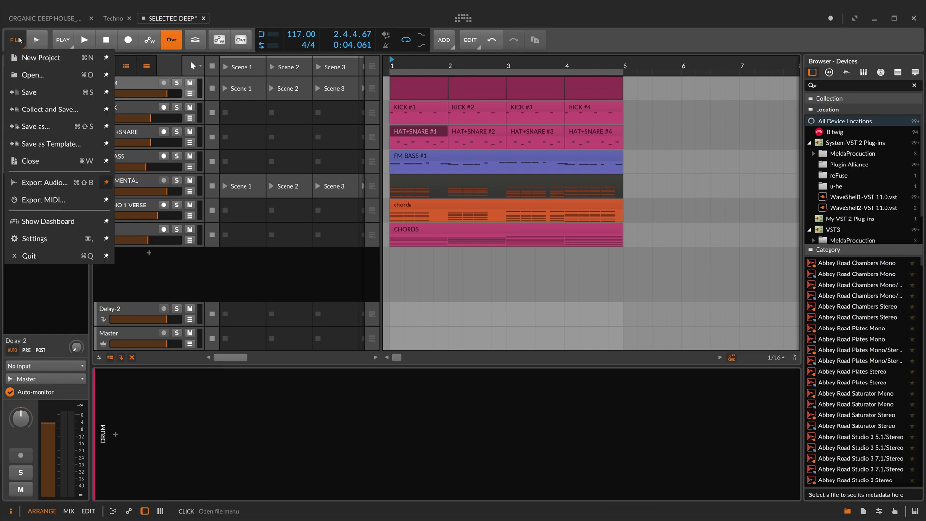
pyautogui.click(83, 180)
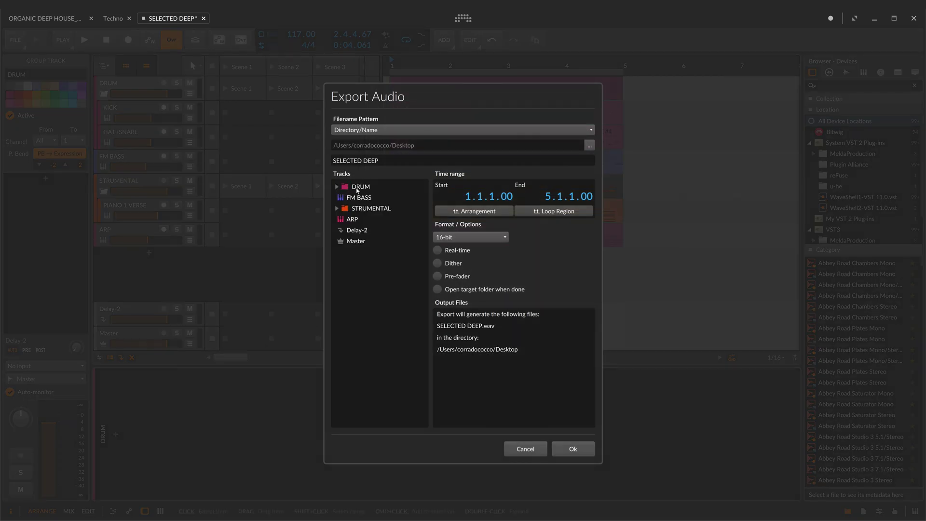
pyautogui.click(391, 186)
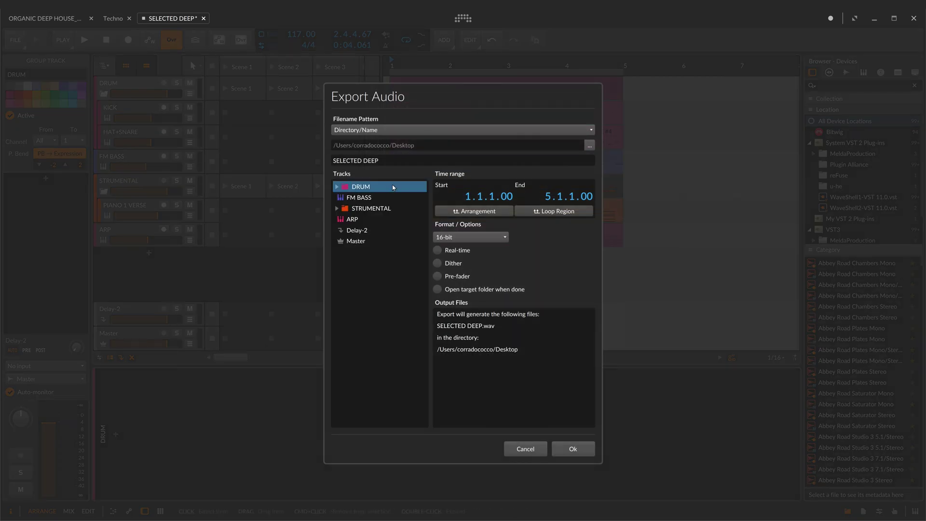
pyautogui.click(339, 187)
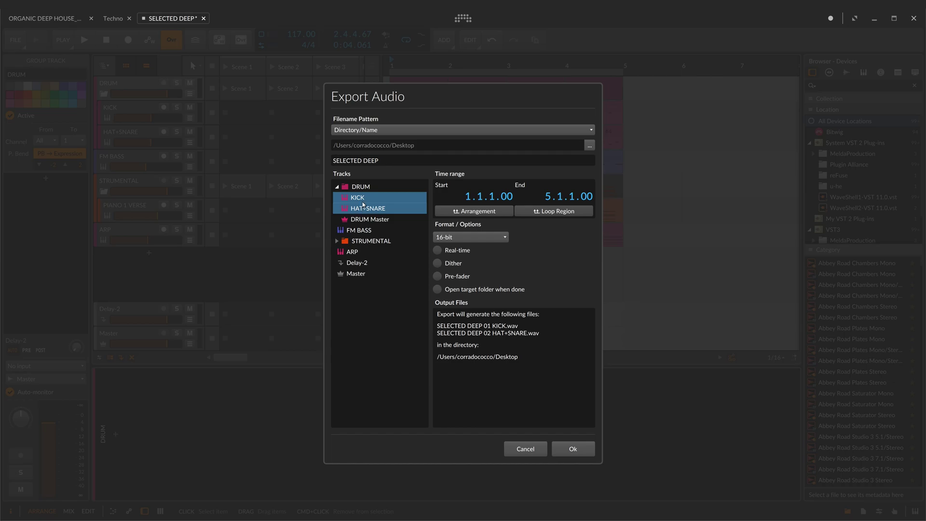
pyautogui.click(363, 203)
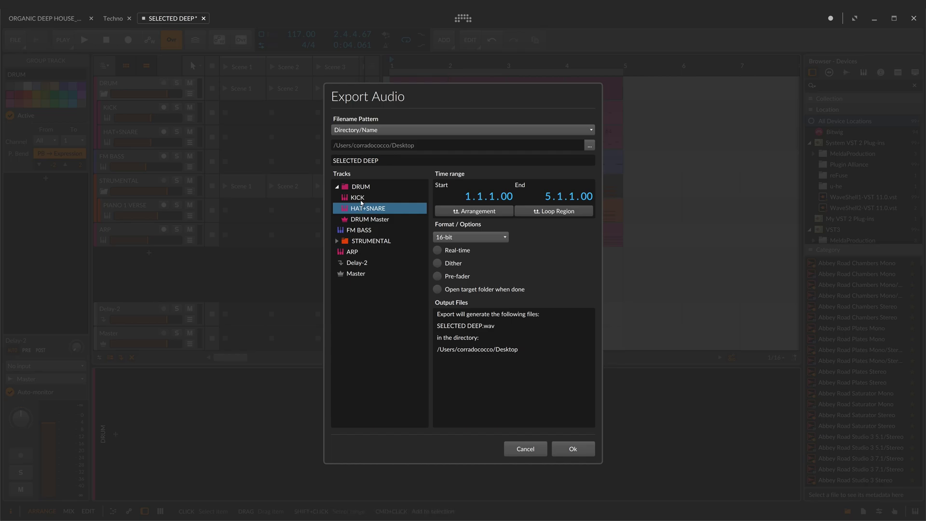
# Add KICK, FM BASS, Delay-2, ARP and PIANO 1 VERSE to the export, dropping STRUMENTAL.
pyautogui.keyDown('super'); pyautogui.click(361, 200); pyautogui.keyUp('super')
pyautogui.keyDown('super'); pyautogui.click(361, 232); pyautogui.keyUp('super')
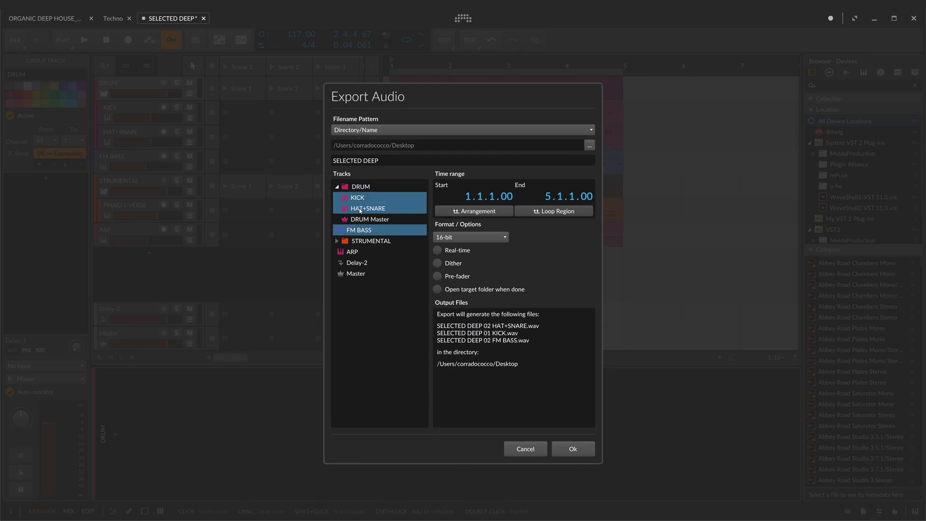
pyautogui.keyDown('super'); pyautogui.click(351, 242); pyautogui.keyUp('super')
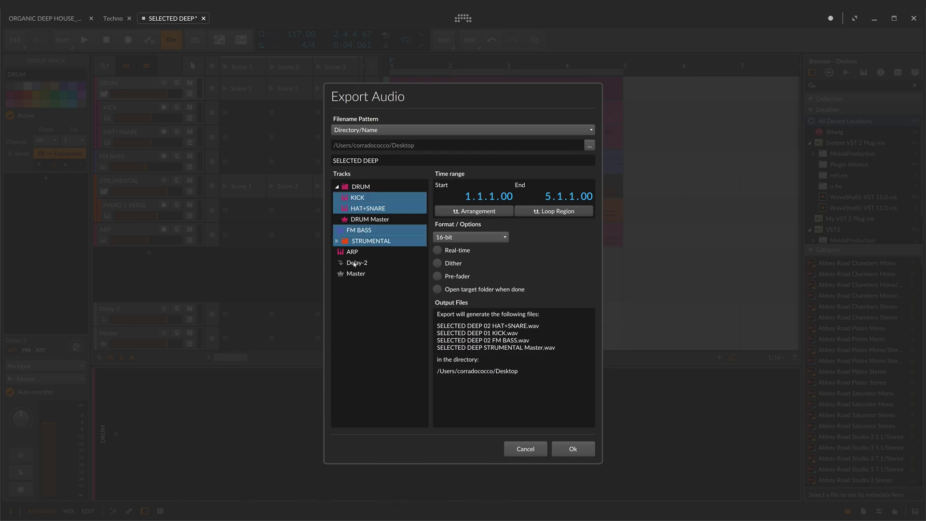
pyautogui.keyDown('super'); pyautogui.click(355, 263); pyautogui.keyUp('super')
pyautogui.keyDown('super'); pyautogui.click(351, 256); pyautogui.keyUp('super')
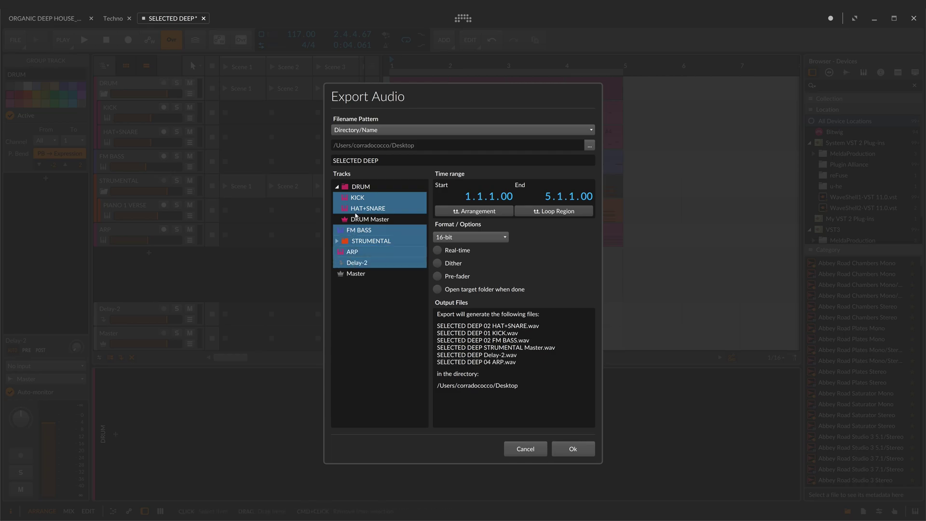
pyautogui.click(338, 241)
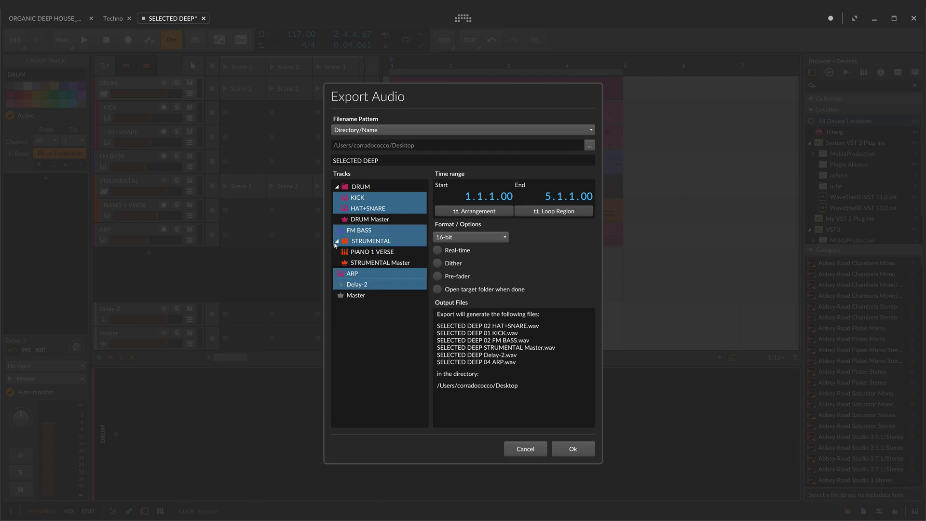
pyautogui.keyDown('super'); pyautogui.click(368, 242); pyautogui.keyUp('super')
pyautogui.keyDown('super'); pyautogui.click(371, 254); pyautogui.keyUp('super')
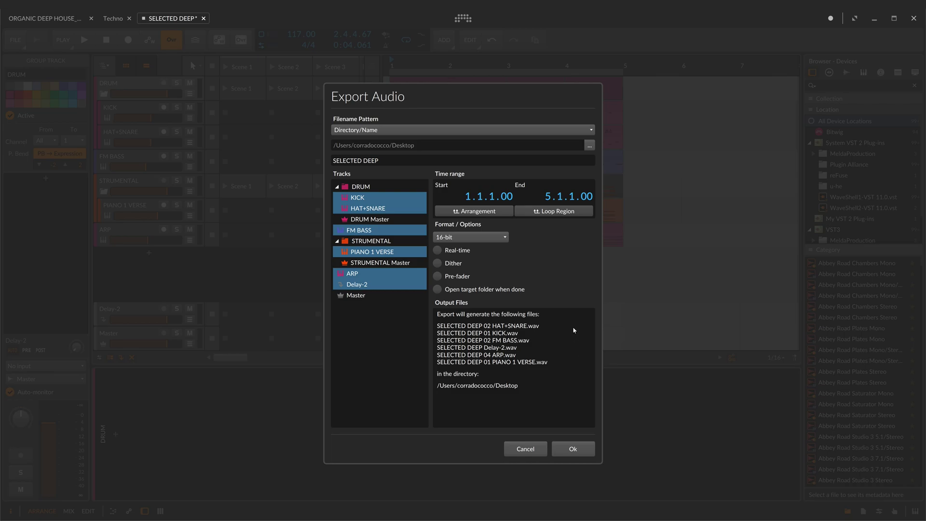
# Abandon the export, consolidate the four KICK clips, and select KICK #1 with HAT+SNARE #1.
pyautogui.click(534, 454)
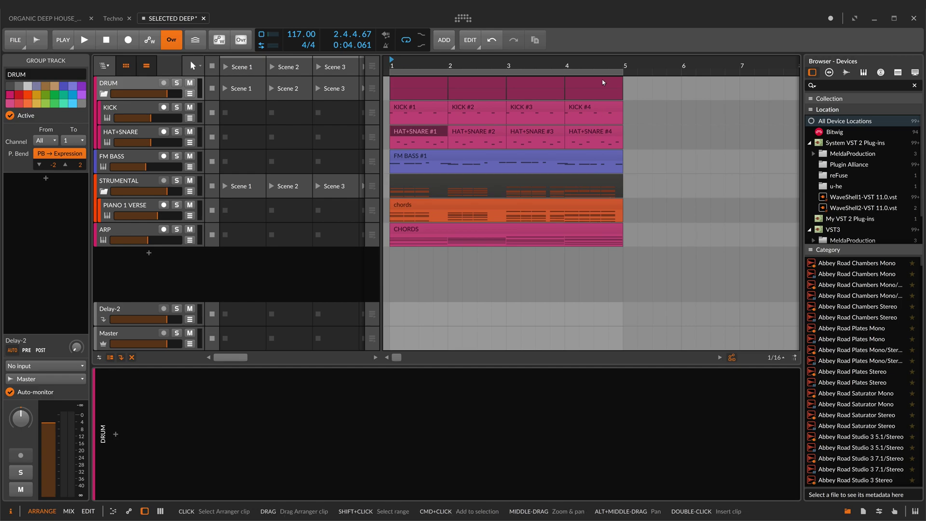
pyautogui.moveTo(531, 65); pyautogui.dragTo(481, 65)
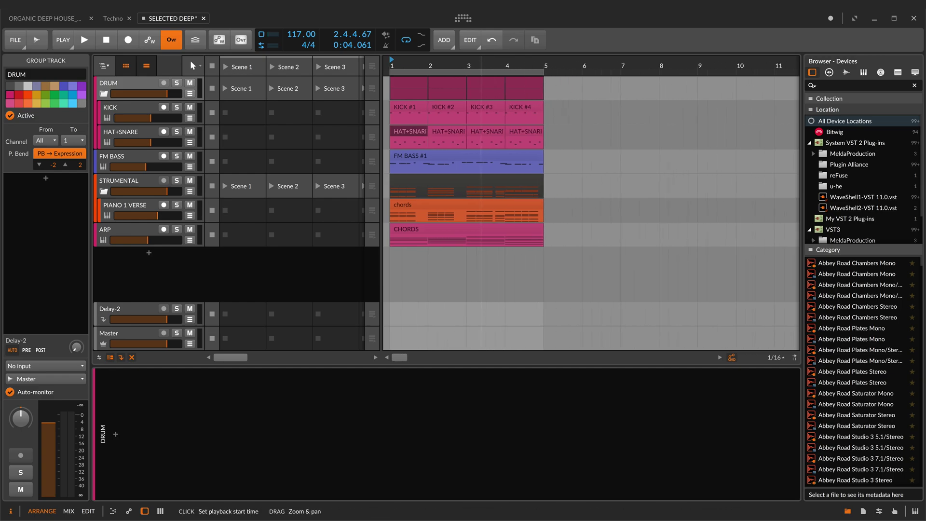
pyautogui.moveTo(559, 110); pyautogui.dragTo(407, 111)
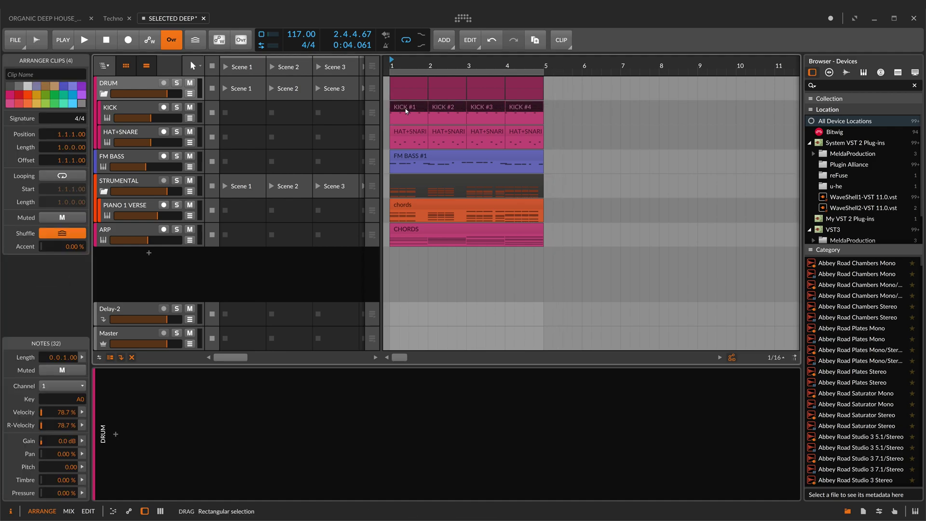
pyautogui.rightClick(406, 110)
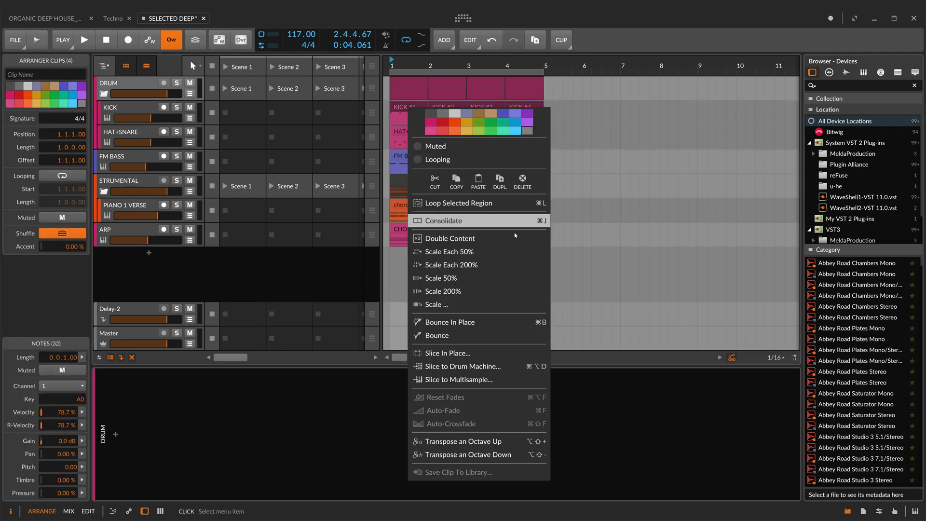
pyautogui.click(494, 221)
pyautogui.click(600, 108)
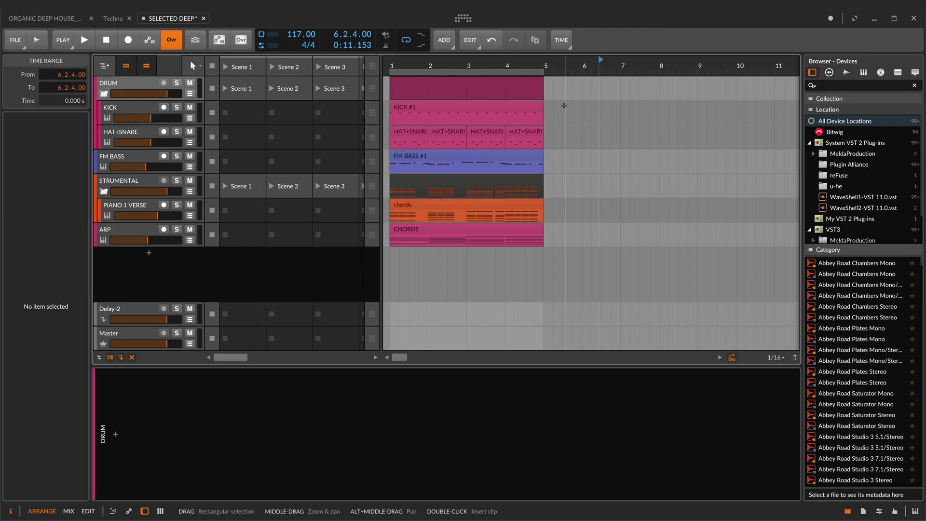
pyautogui.moveTo(564, 105); pyautogui.dragTo(403, 143)
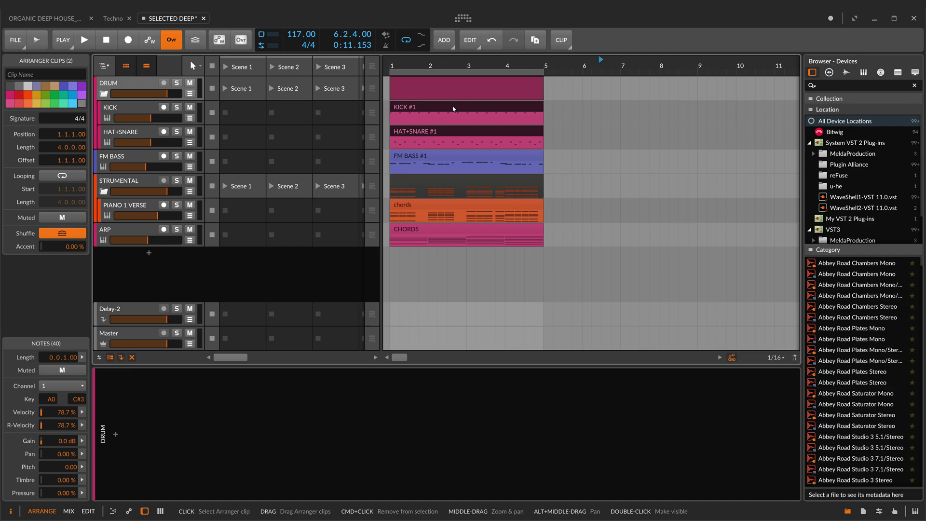
# Select the KICK track and fold away its Poly Grid layer in the device panel.
pyautogui.click(153, 109)
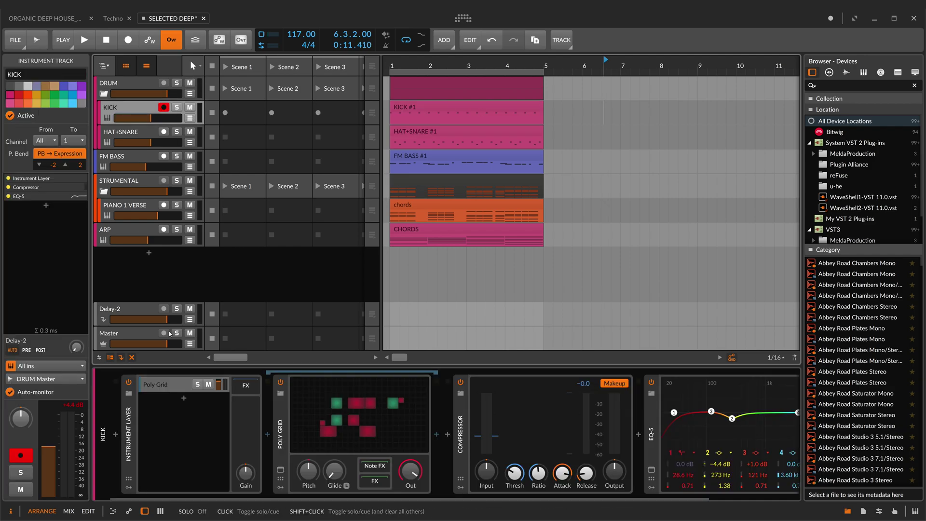
pyautogui.click(172, 384)
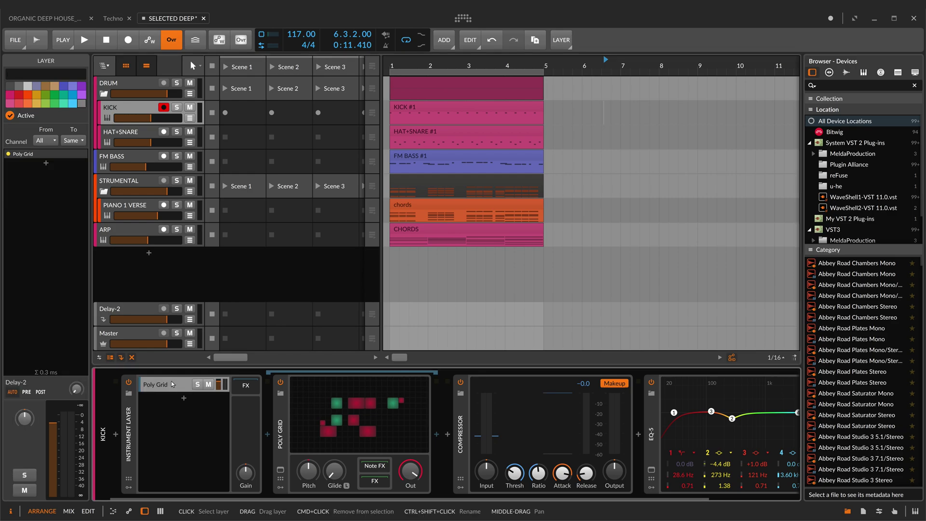
pyautogui.click(172, 384)
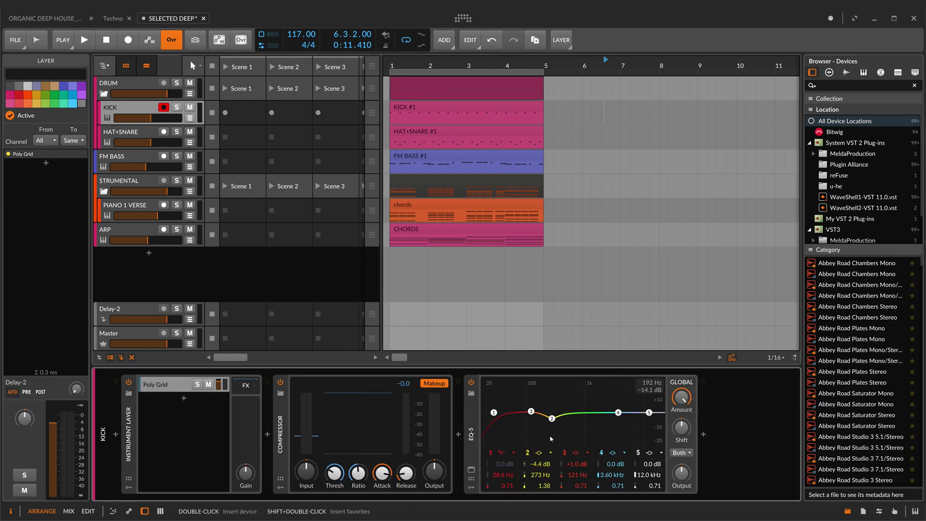
# Open the Bounce dialog for the KICK #1 clip with the source set to Pre-FX.
pyautogui.click(431, 114)
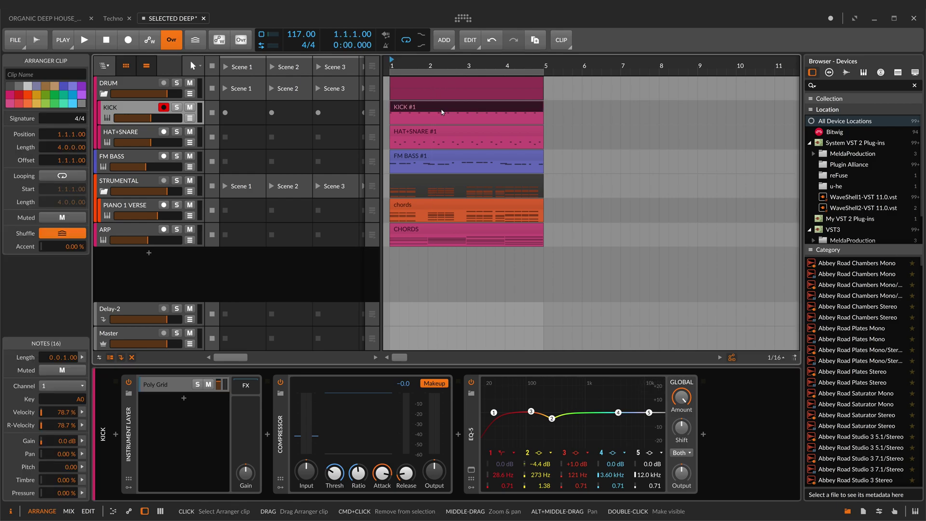
pyautogui.rightClick(440, 109)
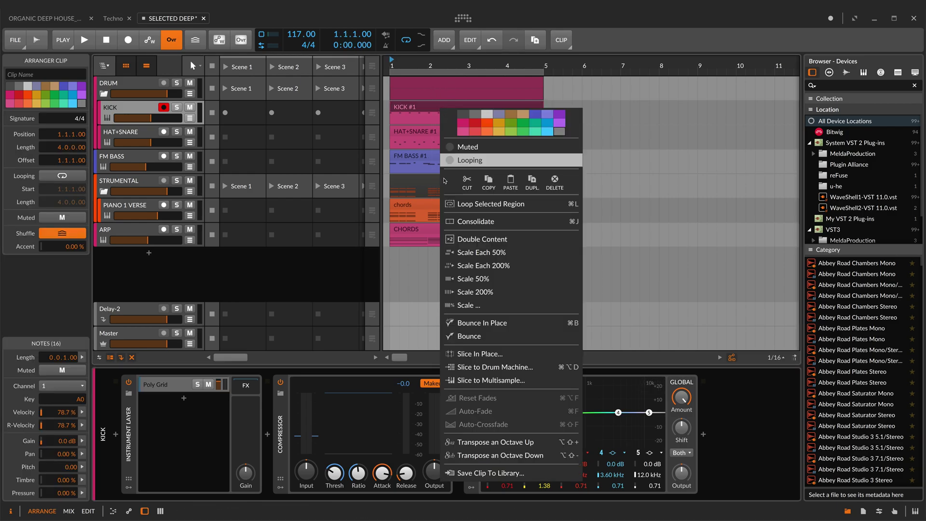
pyautogui.click(486, 336)
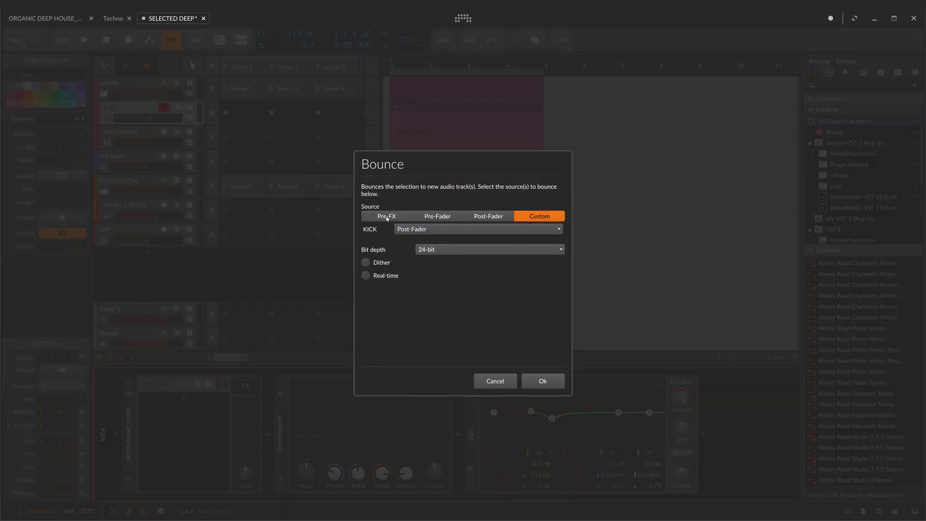
pyautogui.click(385, 218)
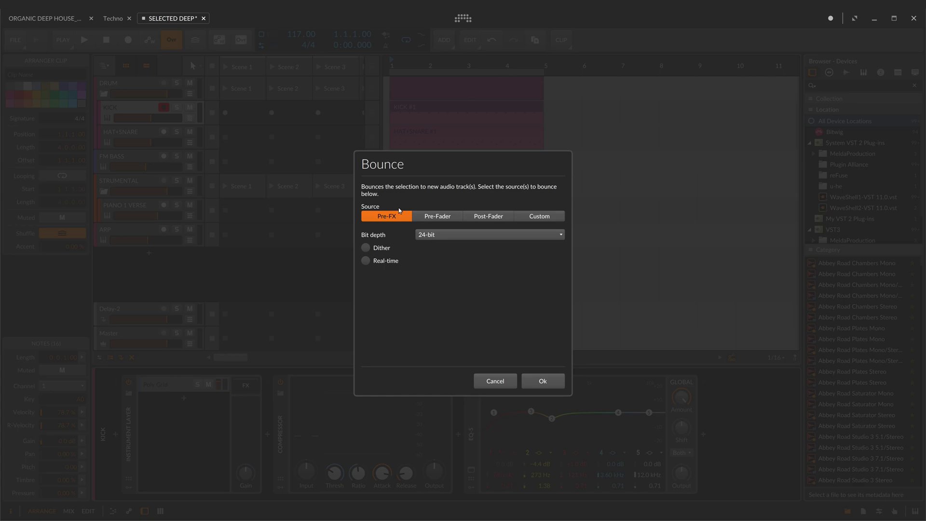
# Try the Pre-Fader and Post-Fader bounce sources, then settle on Custom.
pyautogui.click(443, 218)
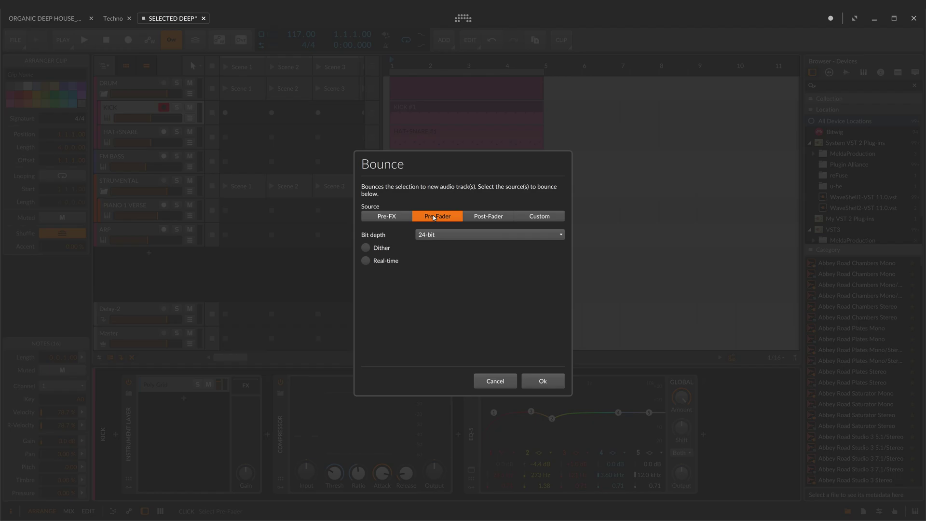
pyautogui.click(493, 216)
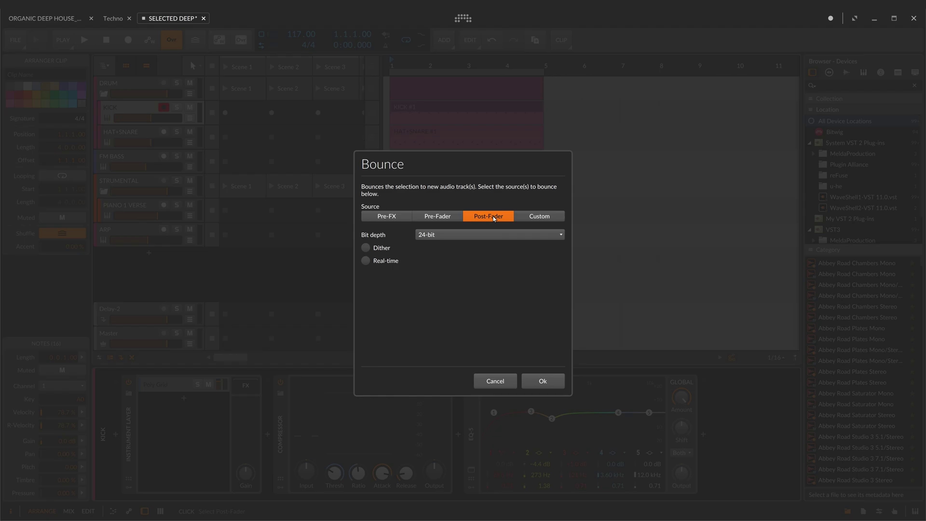
pyautogui.click(554, 217)
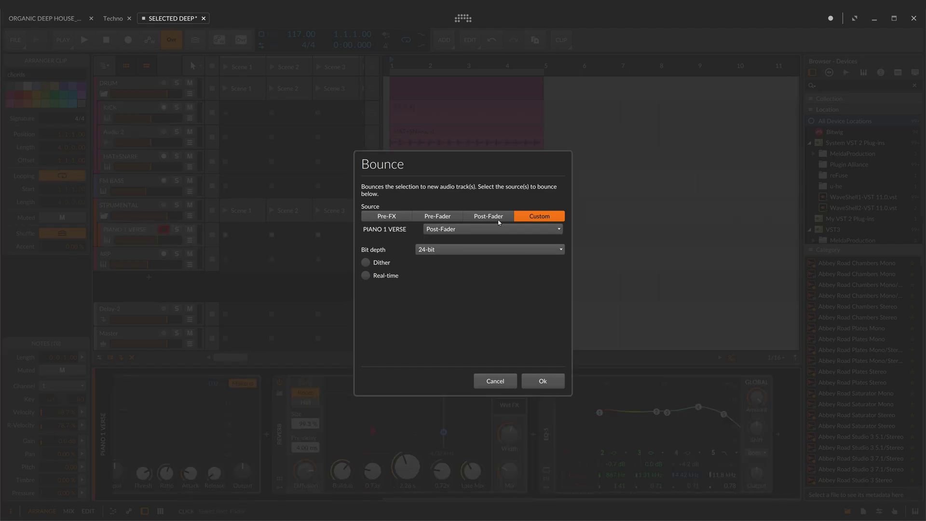
# Tap PIANO 1 VERSE after its Compressor and render the bounce onto new audio tracks.
pyautogui.click(498, 229)
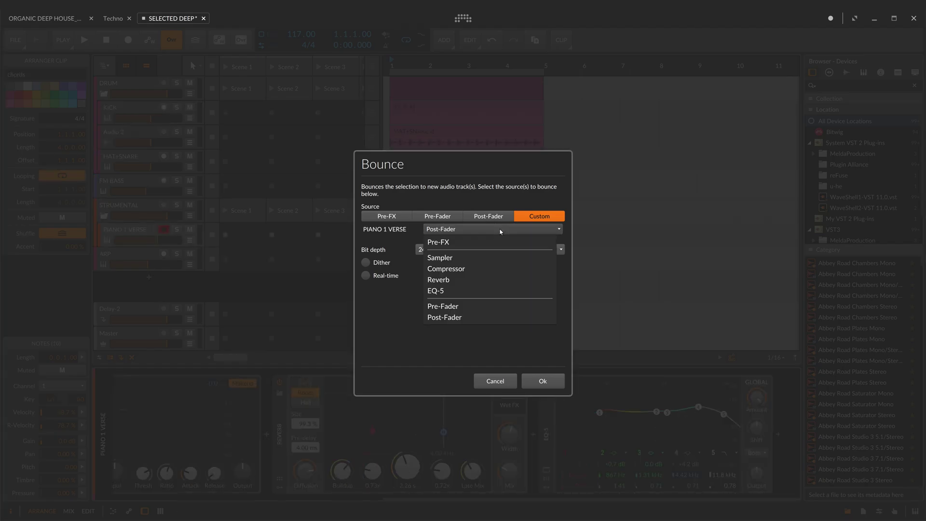
pyautogui.click(479, 271)
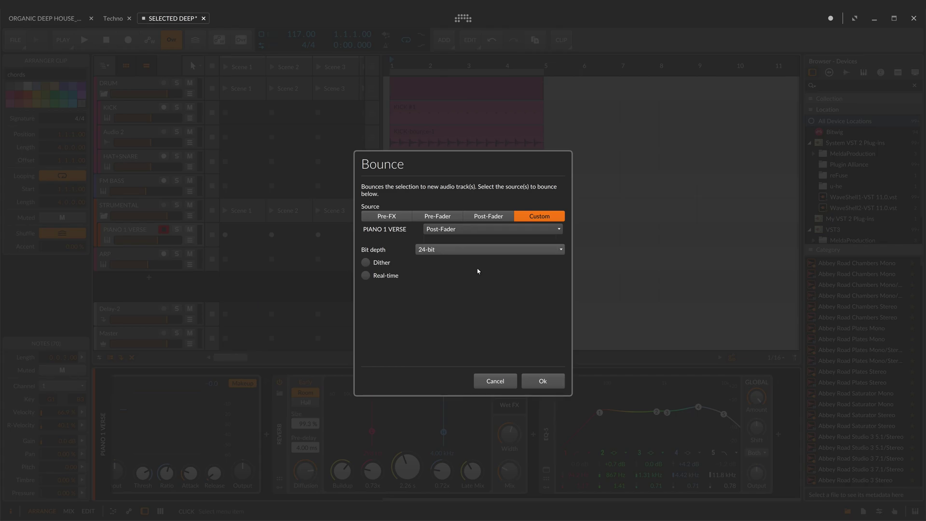
pyautogui.click(535, 381)
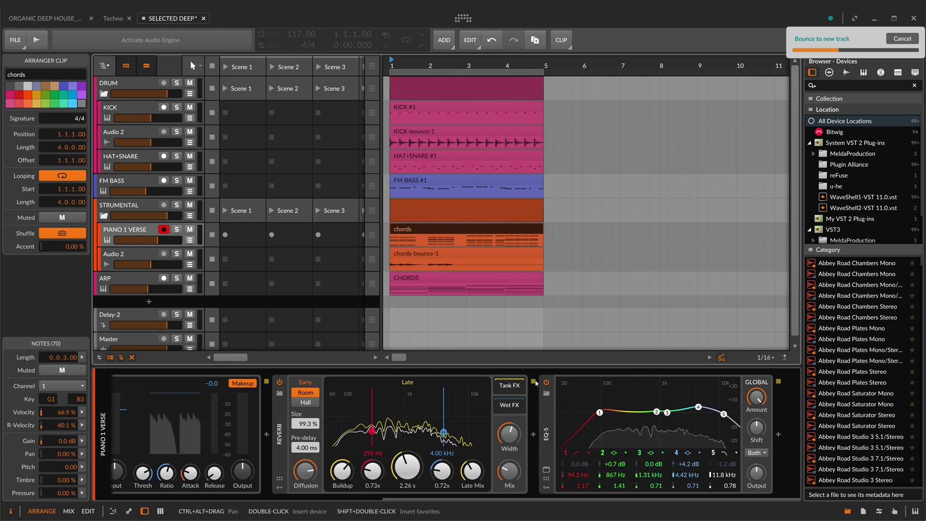
# Solo the new Audio 2 track and play back the chords-bounce-1 clip.
pyautogui.click(176, 254)
pyautogui.click(442, 256)
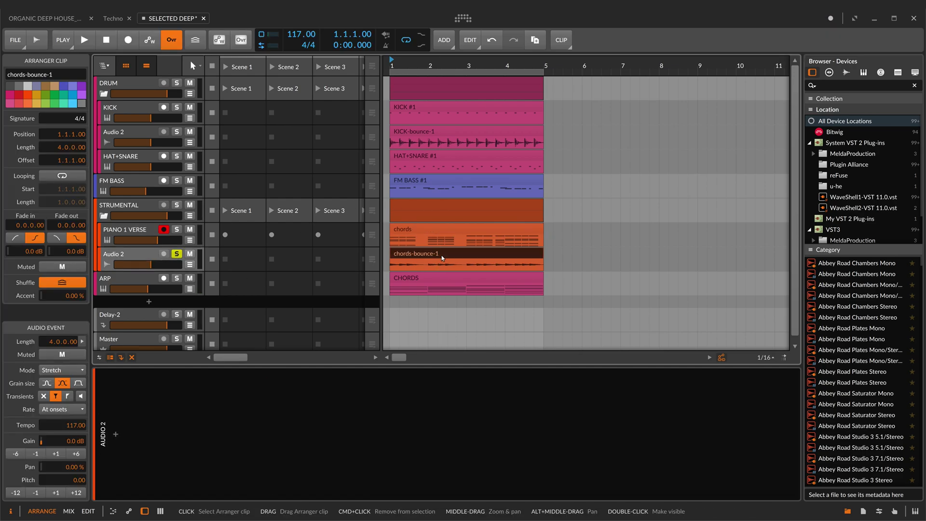
pyautogui.press('space')
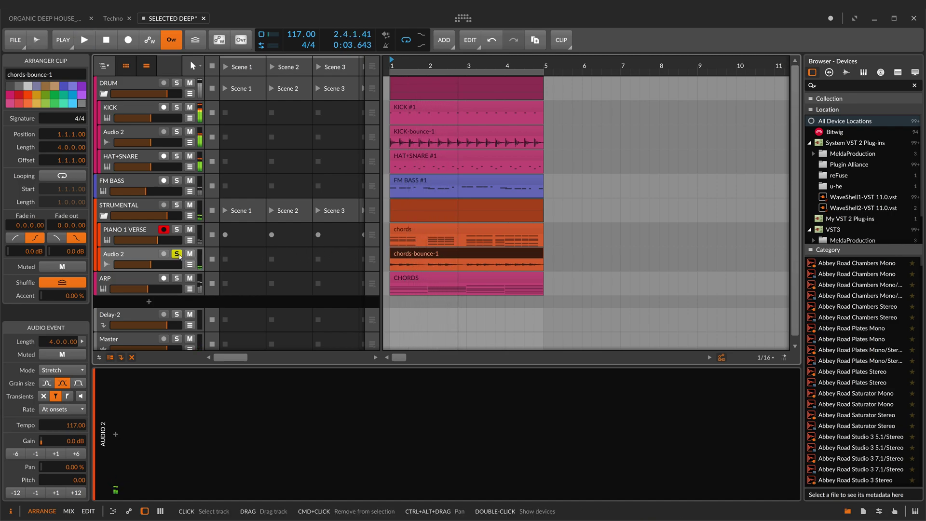
pyautogui.press('space')
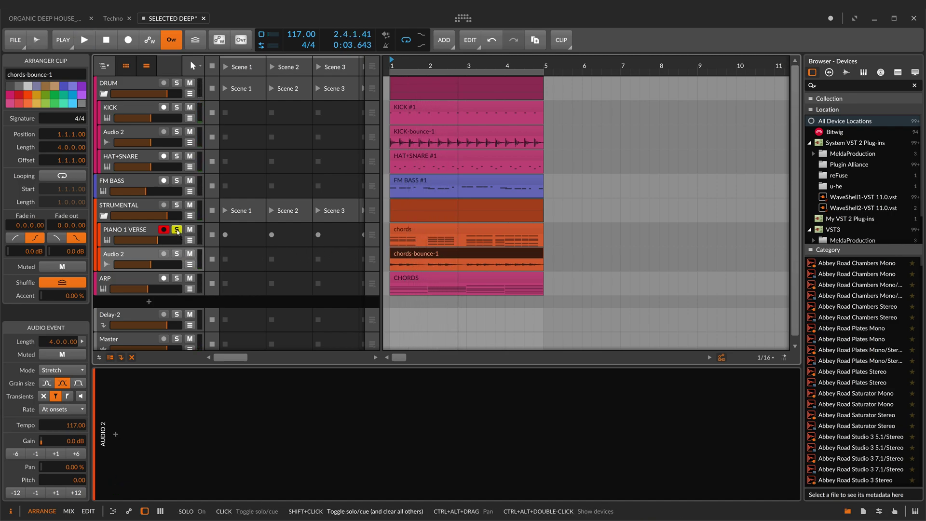
# Solo PIANO 1 VERSE and play it to compare with the bounce, then select Audio 2.
pyautogui.keyDown('shift'); pyautogui.click(177, 230); pyautogui.keyUp('shift')
pyautogui.press('space')
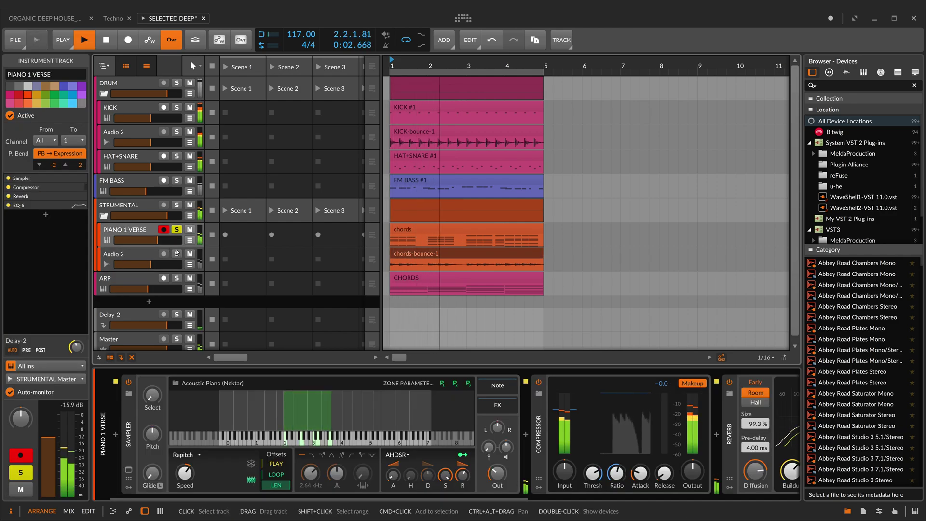
pyautogui.press('space')
pyautogui.click(150, 252)
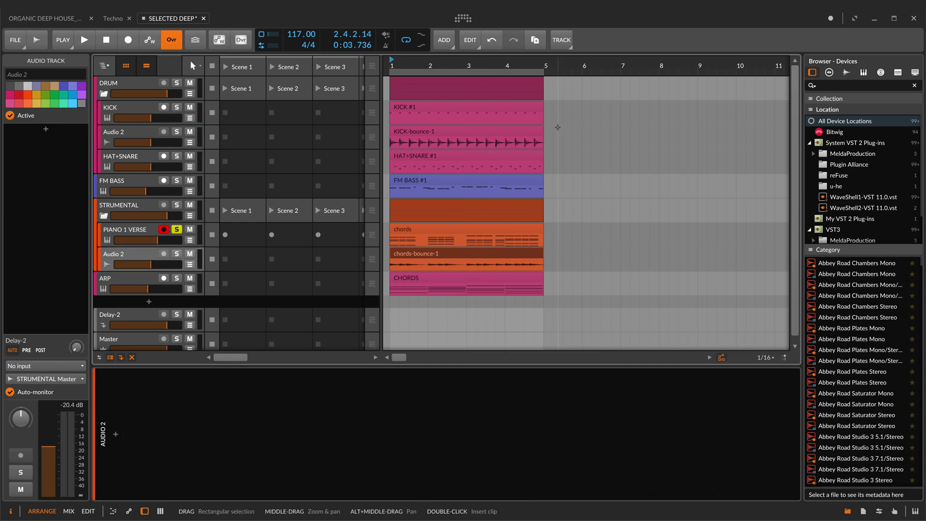
# Select the KICK, HAT+SNARE, FM BASS, chords and CHORDS clips and choose Bounce.
pyautogui.click(538, 108)
pyautogui.keyDown('shift'); pyautogui.click(491, 161); pyautogui.keyUp('shift')
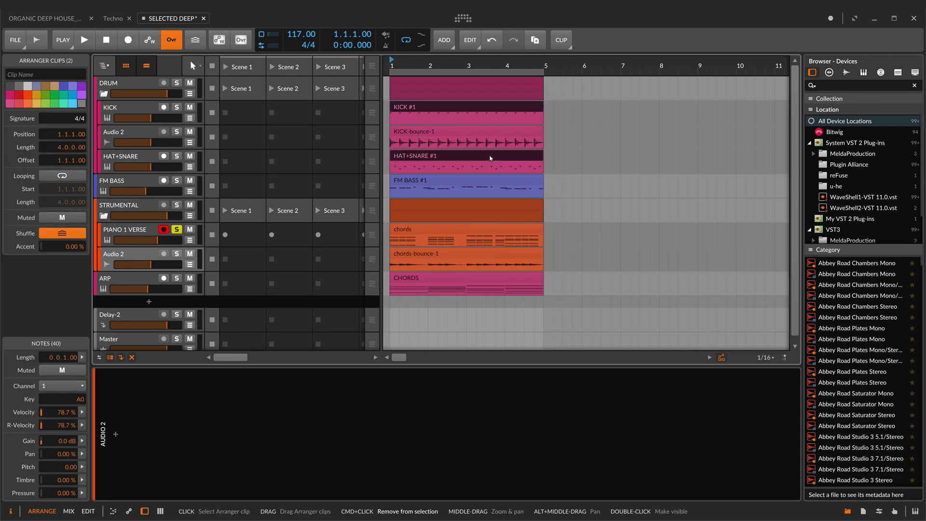
pyautogui.keyDown('shift'); pyautogui.click(467, 180); pyautogui.keyUp('shift')
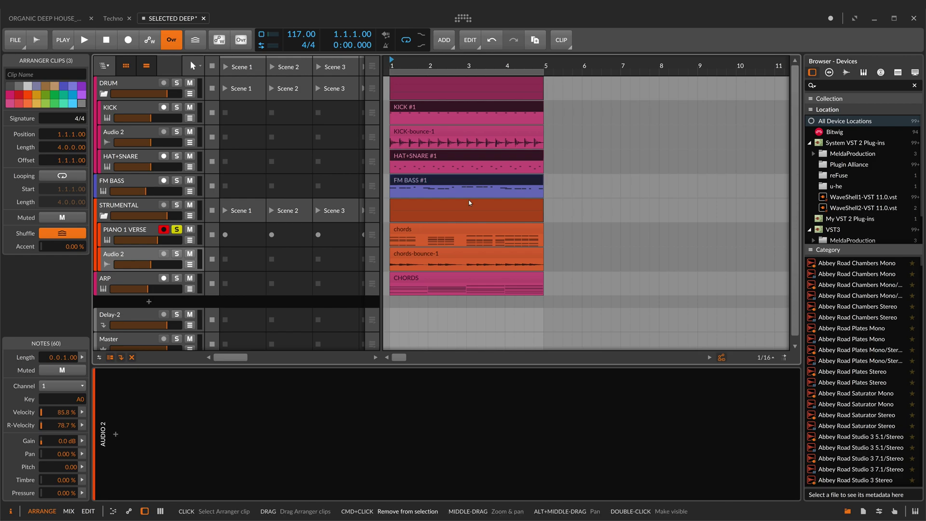
pyautogui.keyDown('shift'); pyautogui.click(468, 230); pyautogui.keyUp('shift')
pyautogui.keyDown('shift'); pyautogui.click(467, 278); pyautogui.keyUp('shift')
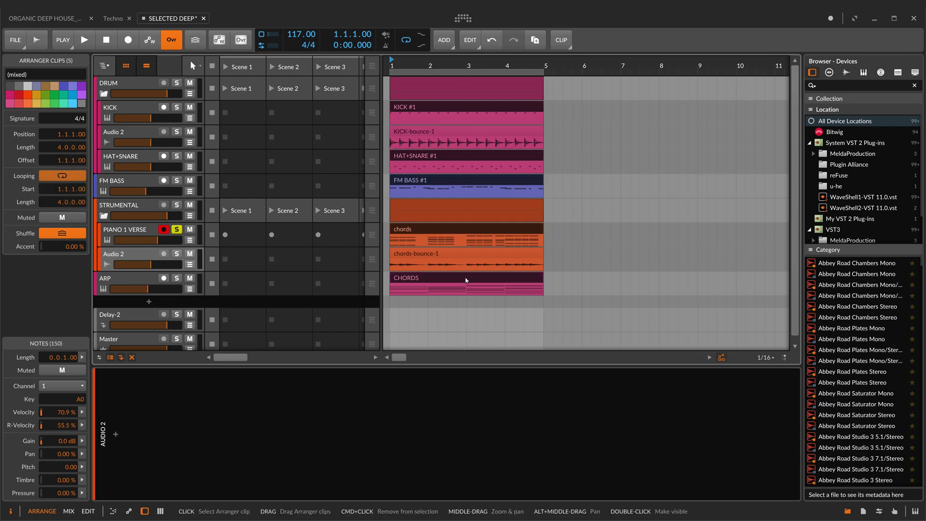
pyautogui.rightClick(456, 141)
pyautogui.click(496, 334)
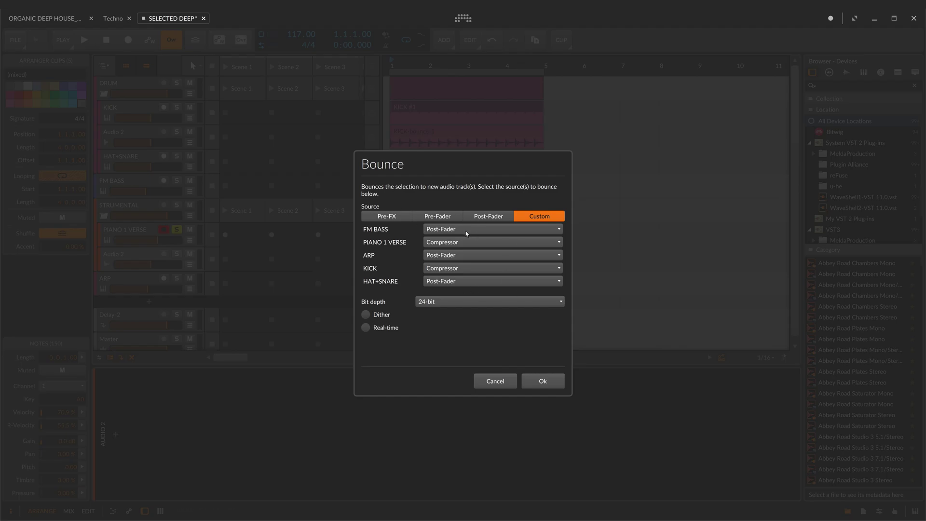
# Set FM BASS to bounce post-fader and PIANO 1 VERSE from after its Compressor.
pyautogui.click(472, 233)
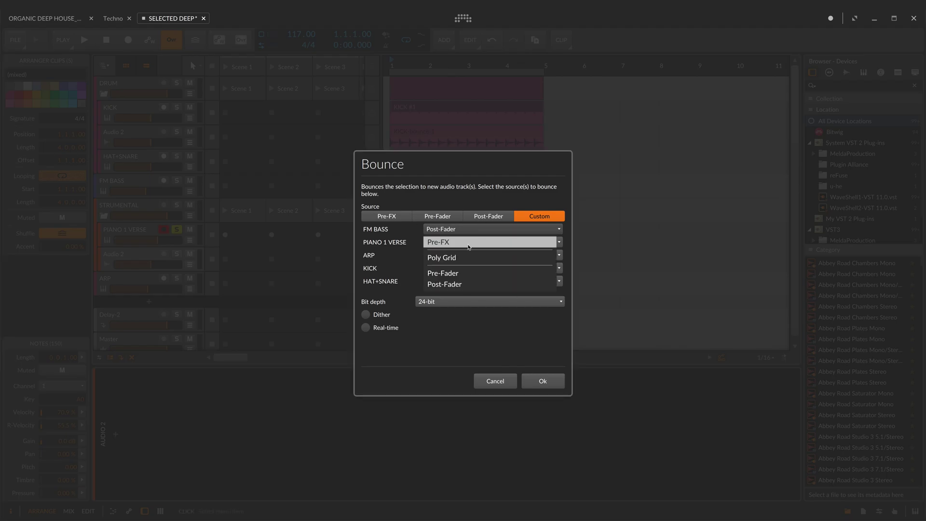
pyautogui.click(462, 228)
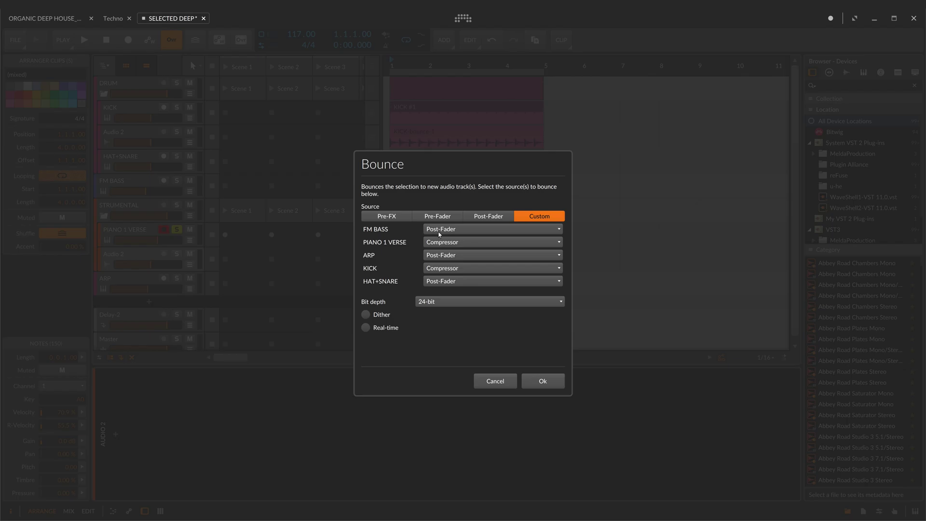
pyautogui.click(462, 227)
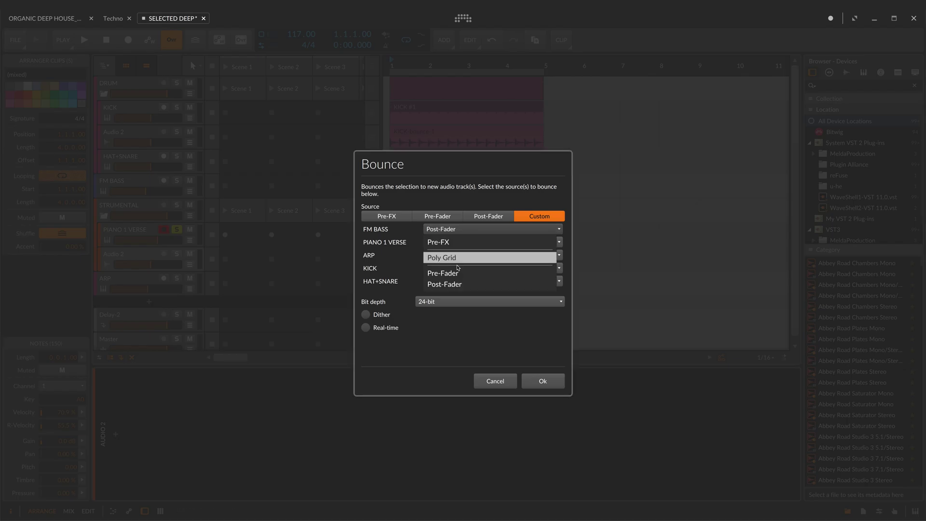
pyautogui.click(462, 284)
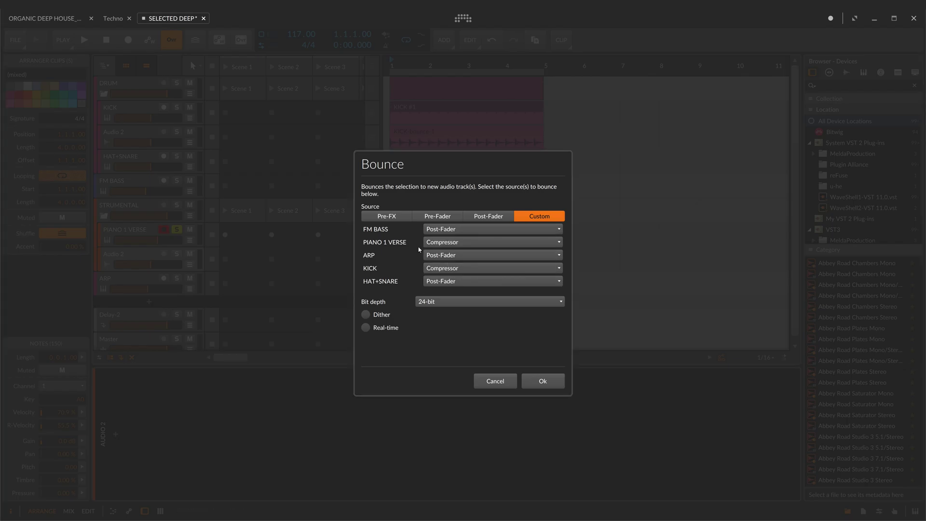
pyautogui.click(479, 243)
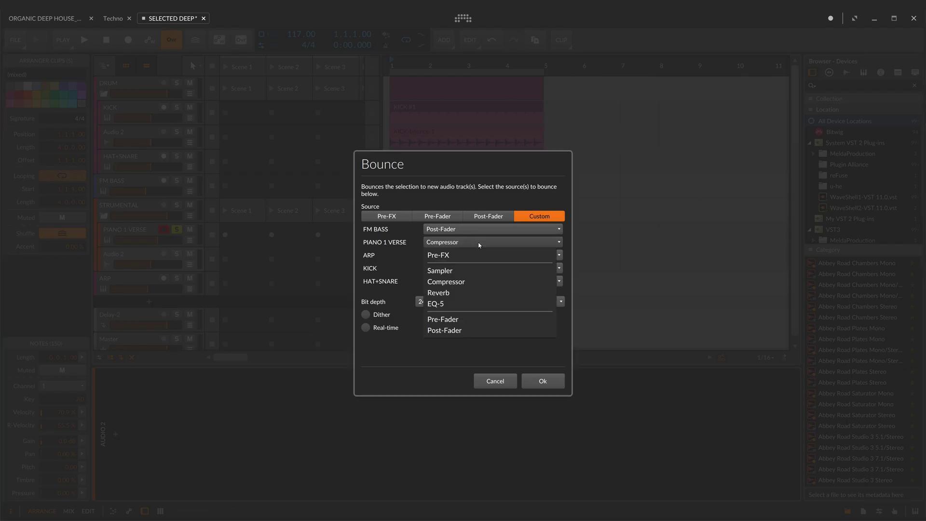
pyautogui.click(468, 284)
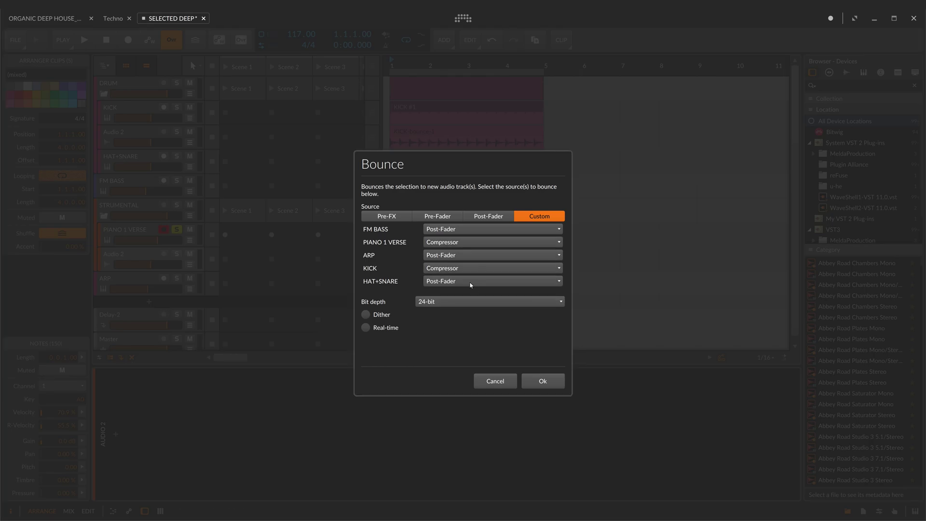
# Tap ARP after Saturator, KICK after Compressor, HAT+SNARE post-fader, and confirm the bounce.
pyautogui.click(467, 256)
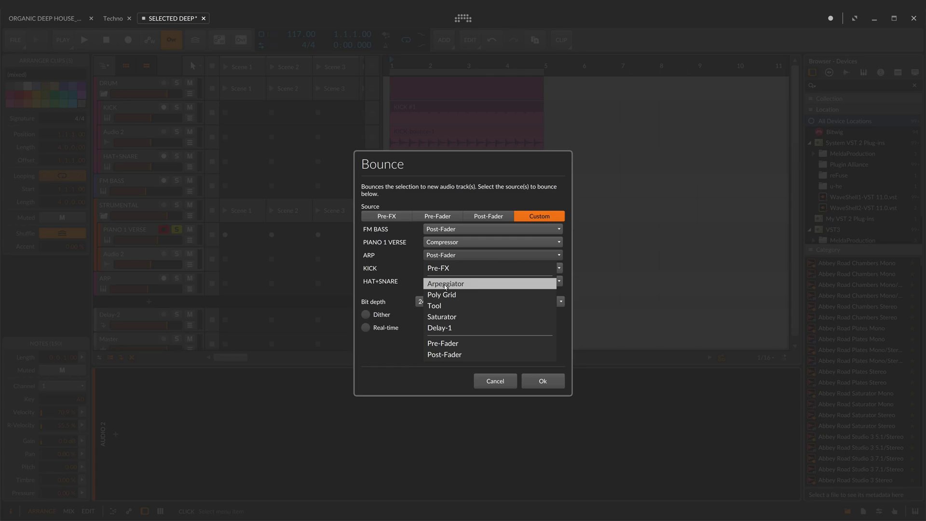
pyautogui.click(453, 318)
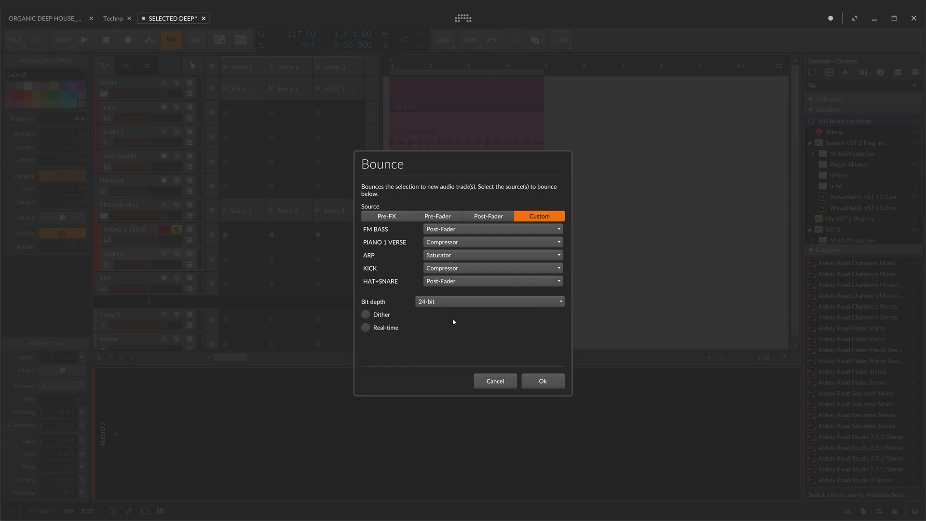
pyautogui.click(459, 271)
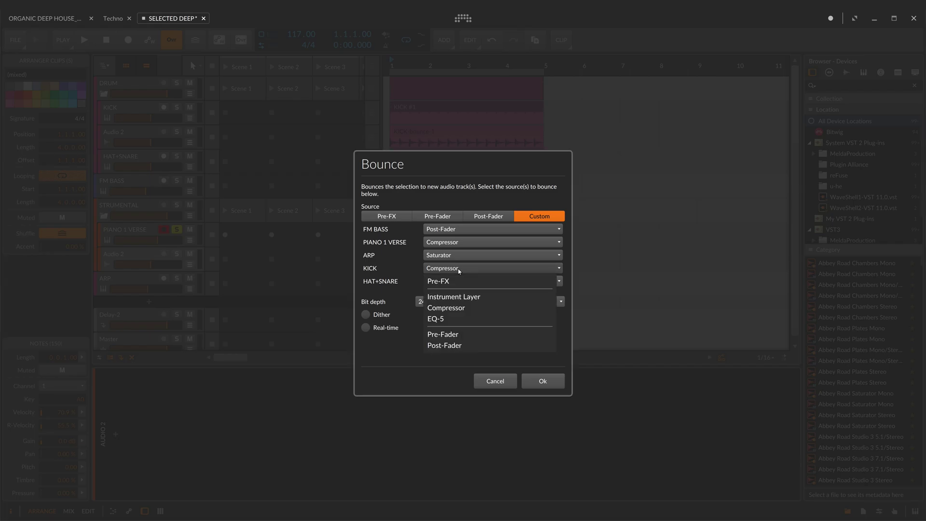
pyautogui.click(455, 311)
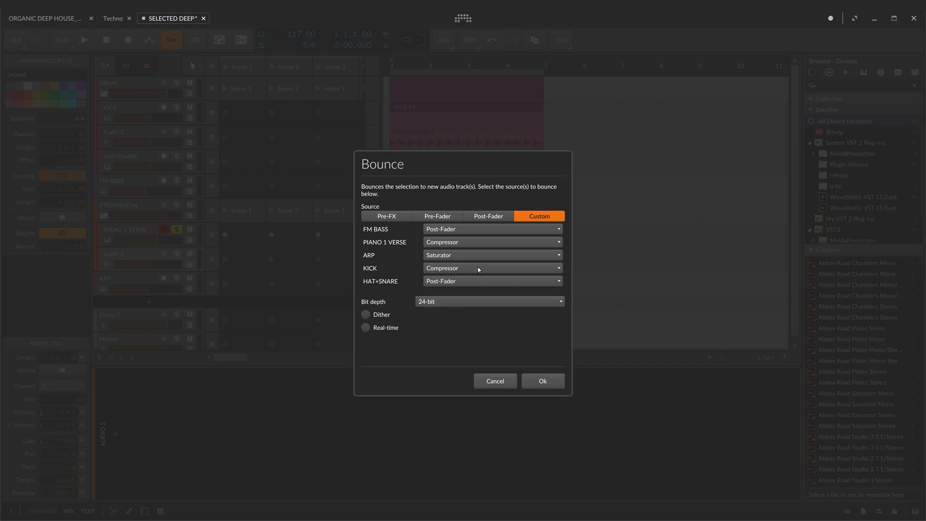
pyautogui.click(463, 282)
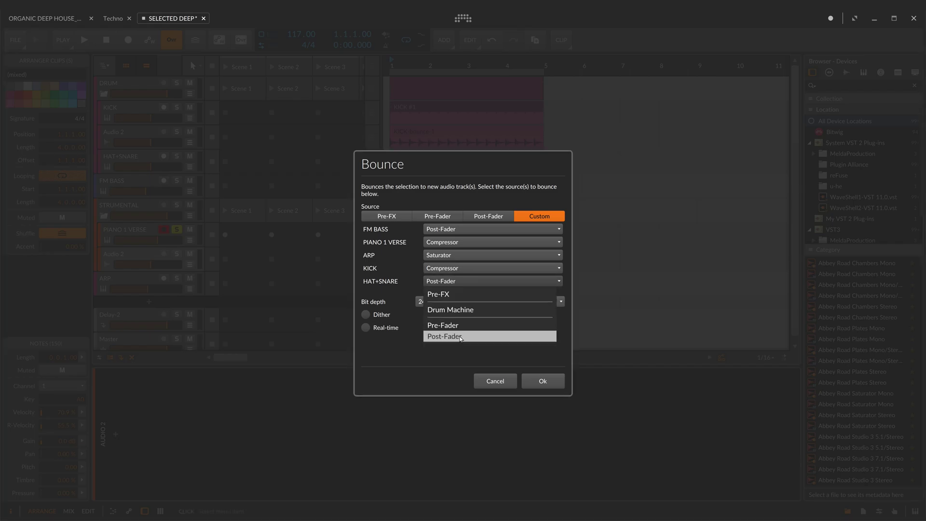
pyautogui.click(458, 337)
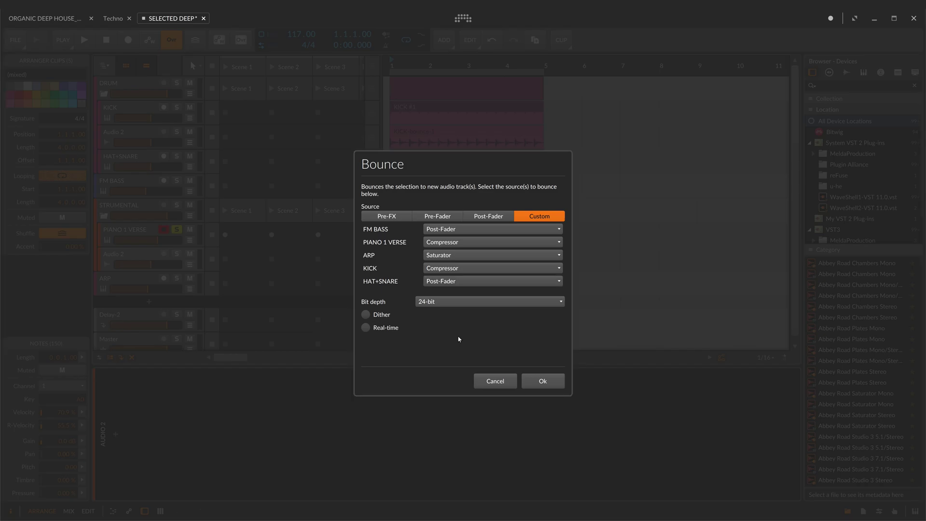
pyautogui.click(542, 381)
# Delete the original KICK, HAT+SNARE, FM BASS, PIANO 1 VERSE and ARP tracks.
pyautogui.click(127, 105)
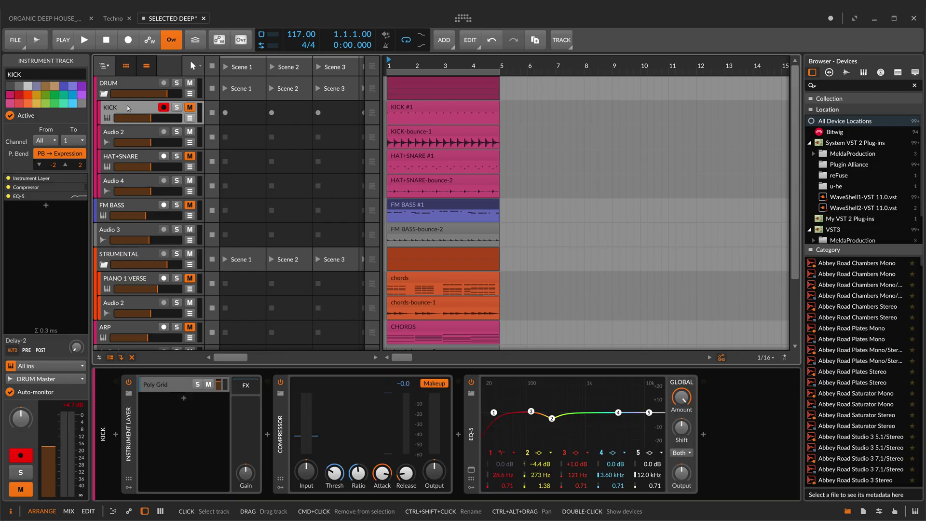
pyautogui.keyDown('ctrl'); pyautogui.click(139, 156); pyautogui.keyUp('ctrl')
pyautogui.scroll(-3, 132, 166)
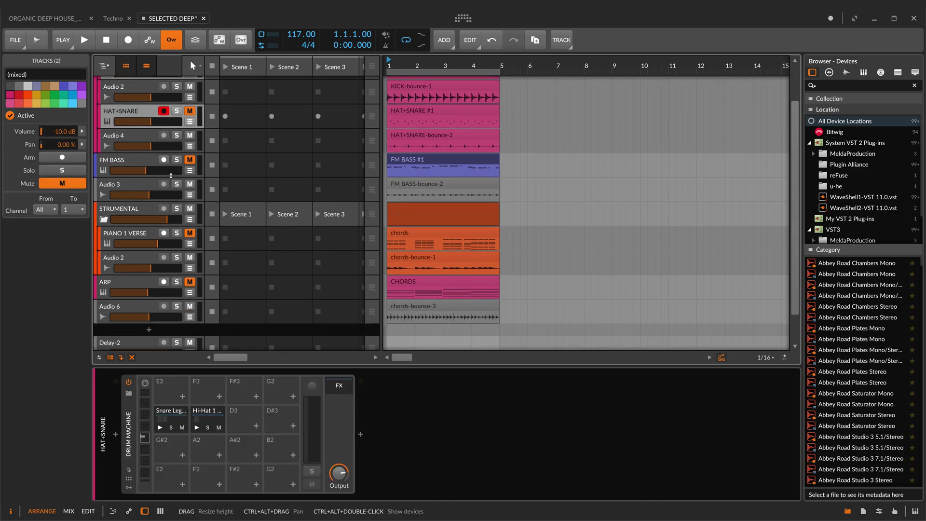
pyautogui.keyDown('ctrl'); pyautogui.click(132, 168); pyautogui.keyUp('ctrl')
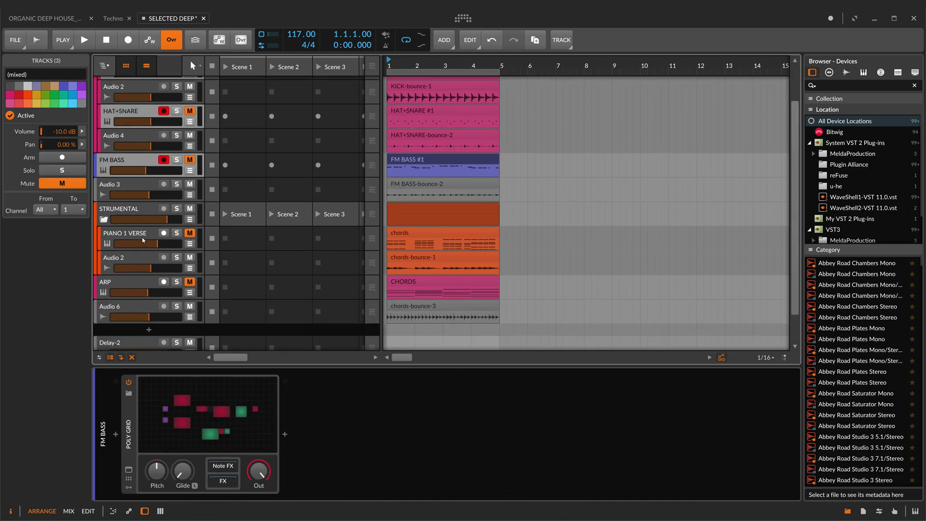
pyautogui.keyDown('ctrl'); pyautogui.click(143, 234); pyautogui.keyUp('ctrl')
pyautogui.keyDown('ctrl'); pyautogui.click(134, 277); pyautogui.keyUp('ctrl')
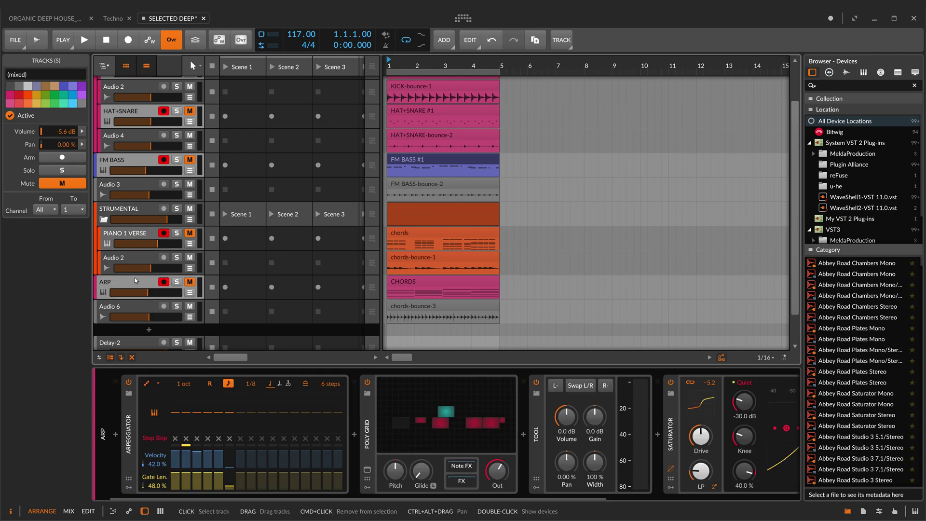
pyautogui.press('Delete')
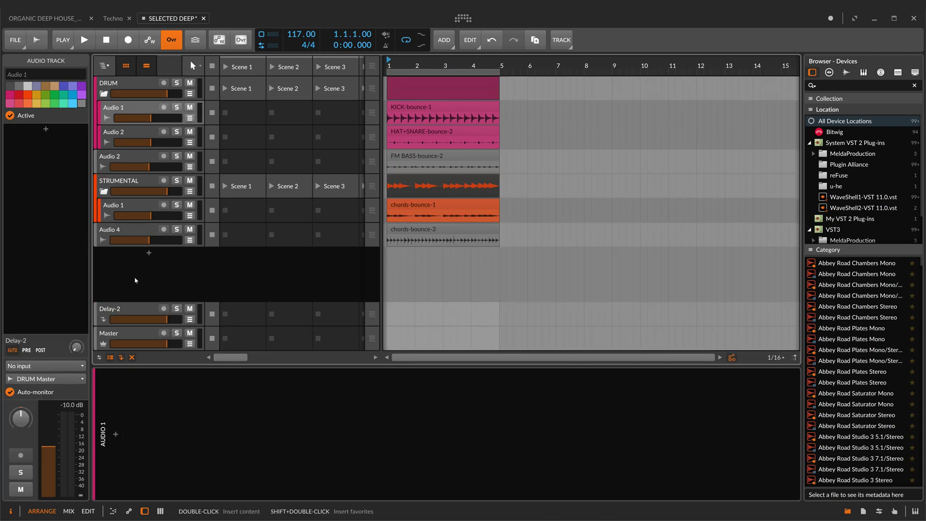
# Rename the bass bounce to BASS, Audio 4 to ARP, and the STRUMENTAL Audio 1 track to PIANO.
pyautogui.click(130, 155)
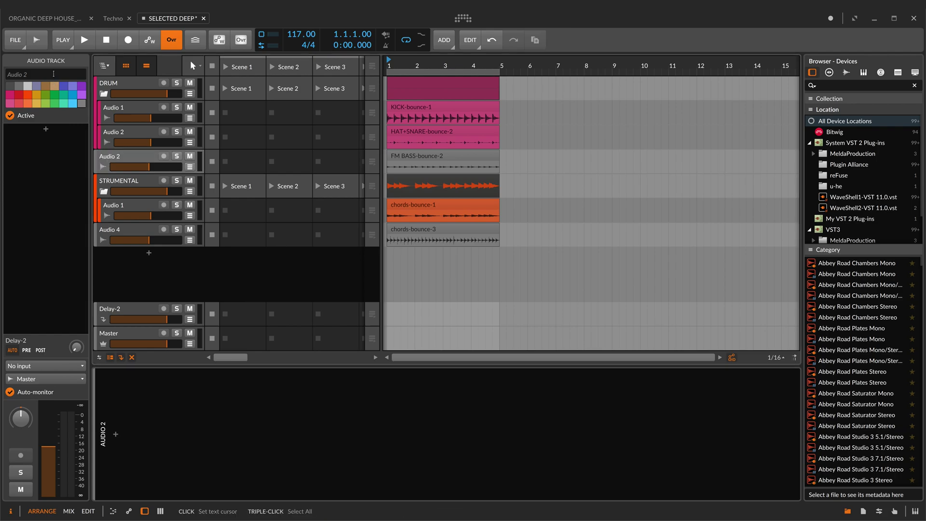
pyautogui.write('BASS')
pyautogui.click(137, 228)
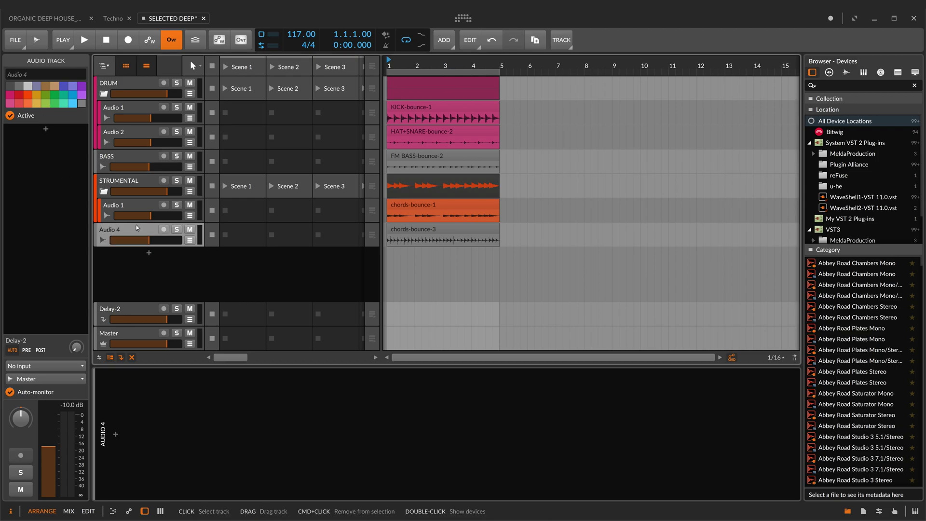
pyautogui.click(32, 73)
pyautogui.write('ARP')
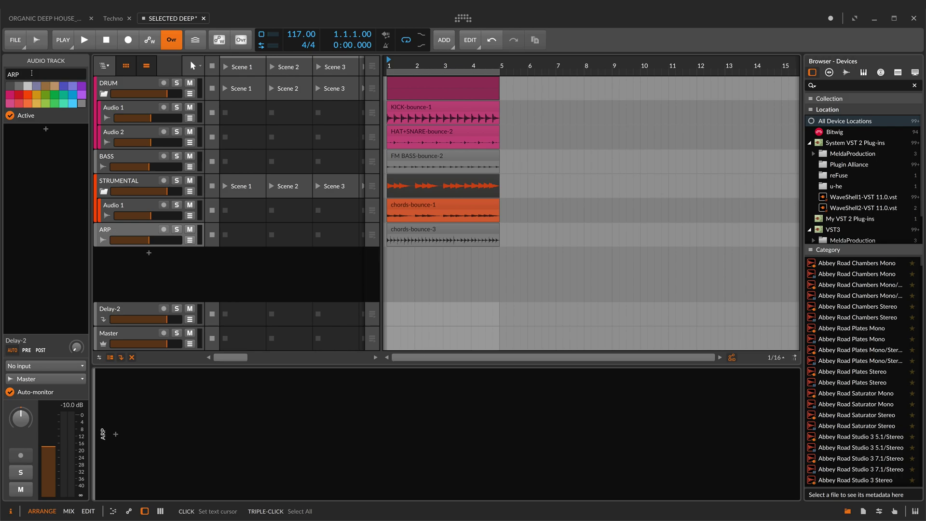
pyautogui.click(127, 204)
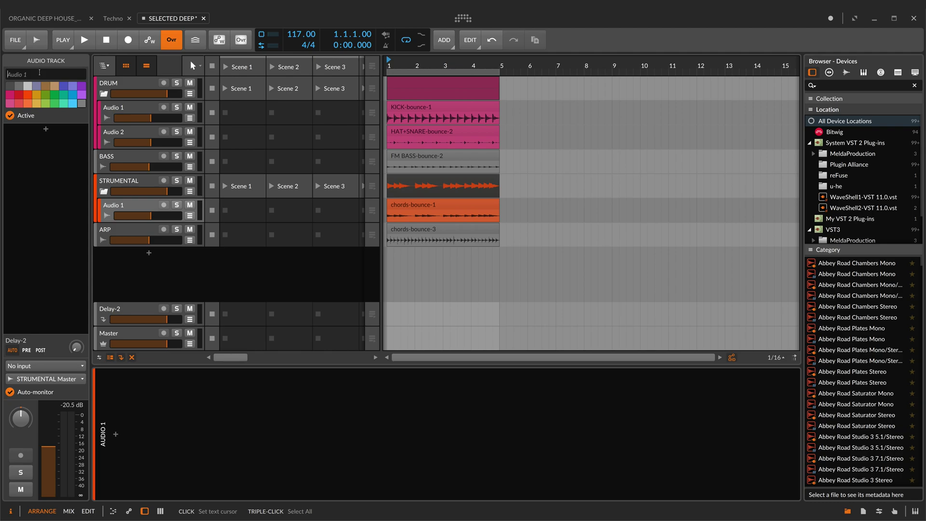
pyautogui.write('PIANO')
# Save the project as a copy, appending _MIX to the SELECTED DEEP file name.
pyautogui.click(21, 43)
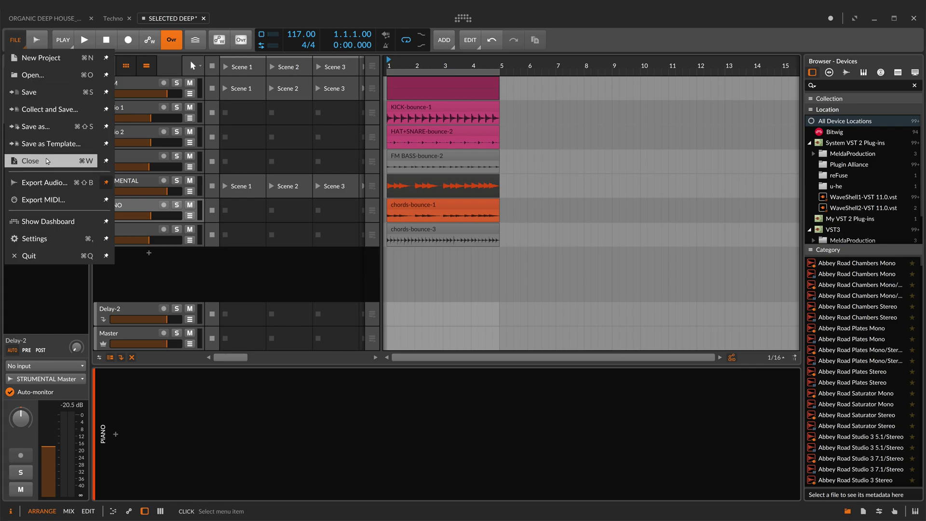
pyautogui.click(46, 127)
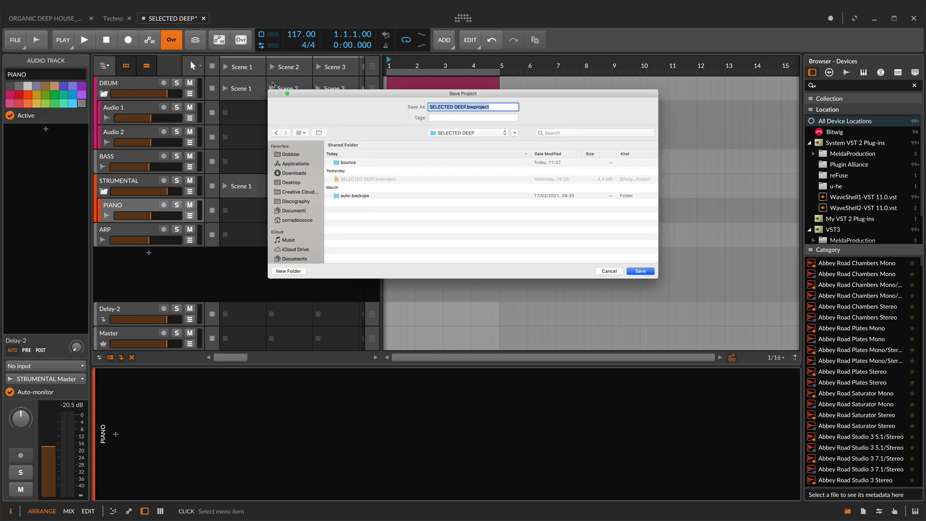
pyautogui.click(466, 106)
pyautogui.write('_')
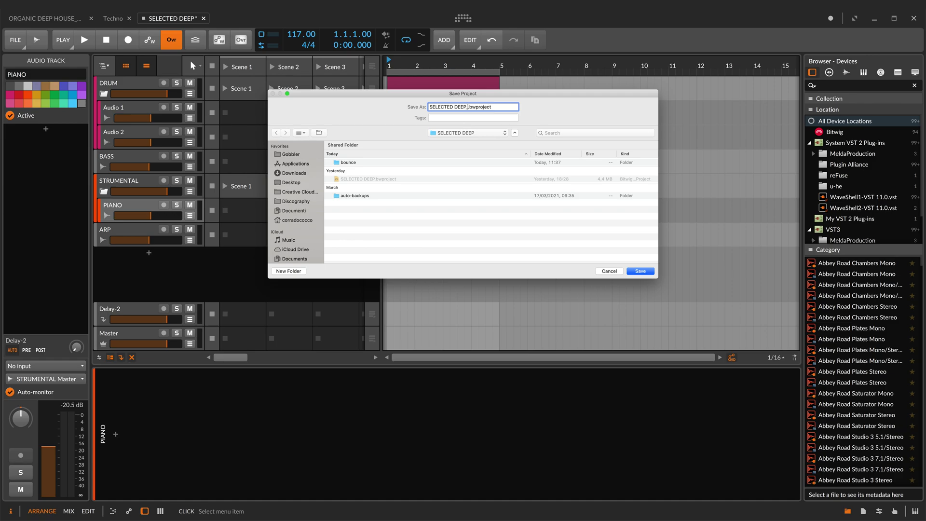
pyautogui.write('MIX')
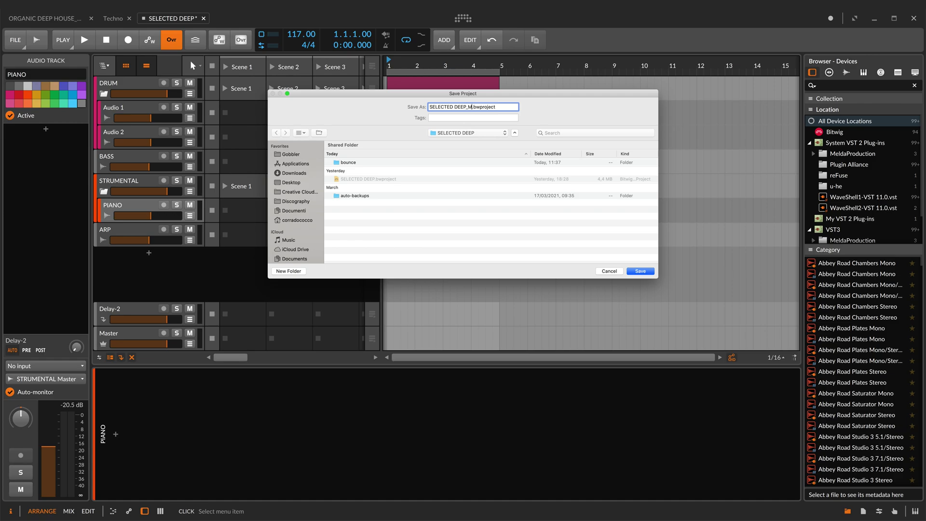